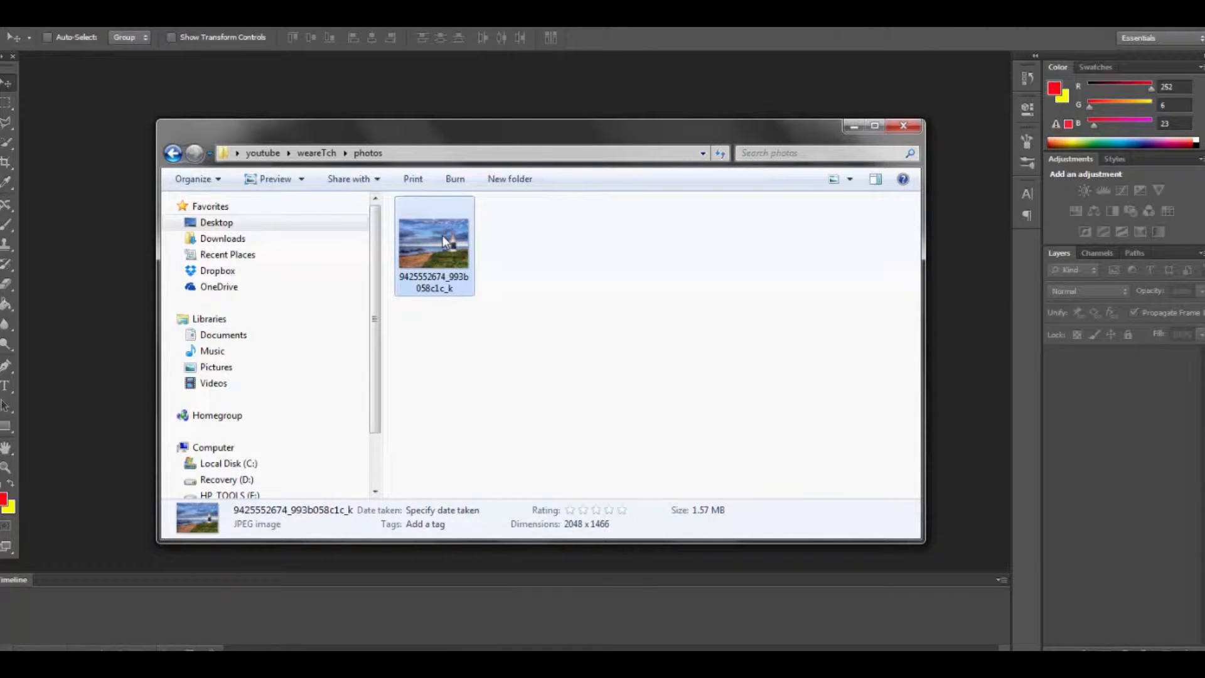
{"action": "double_click", "coordinate": [442, 236]}
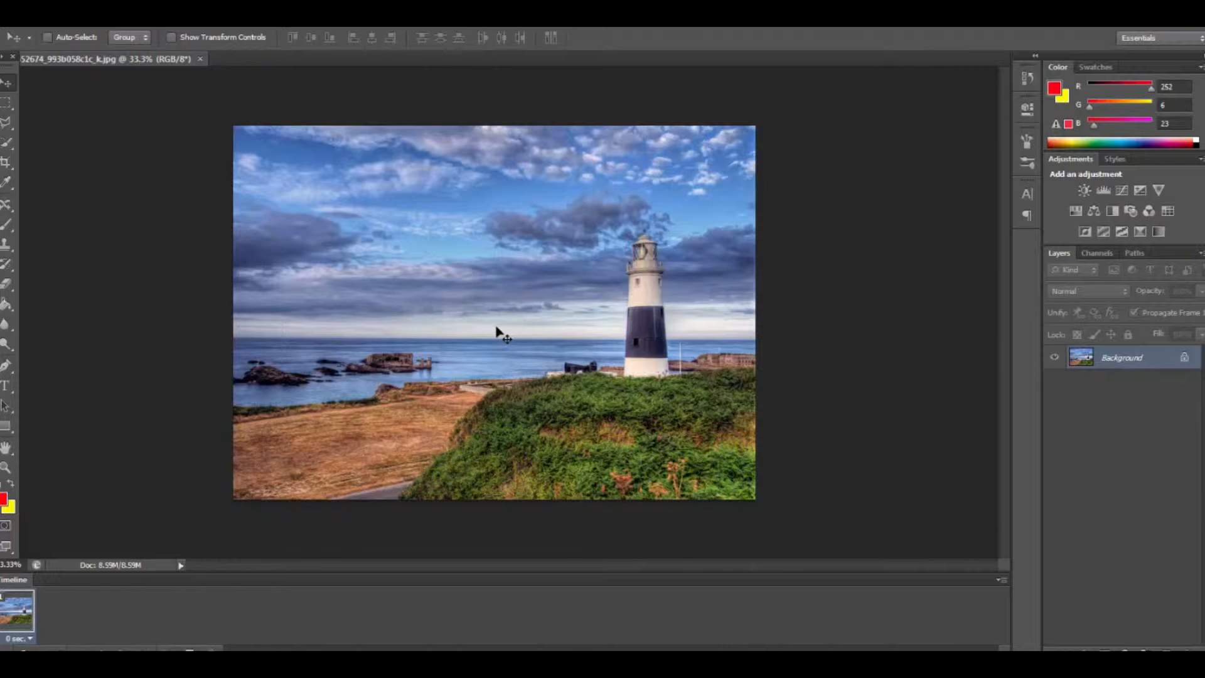
{"action": "key", "text": "ctrl+plus"}
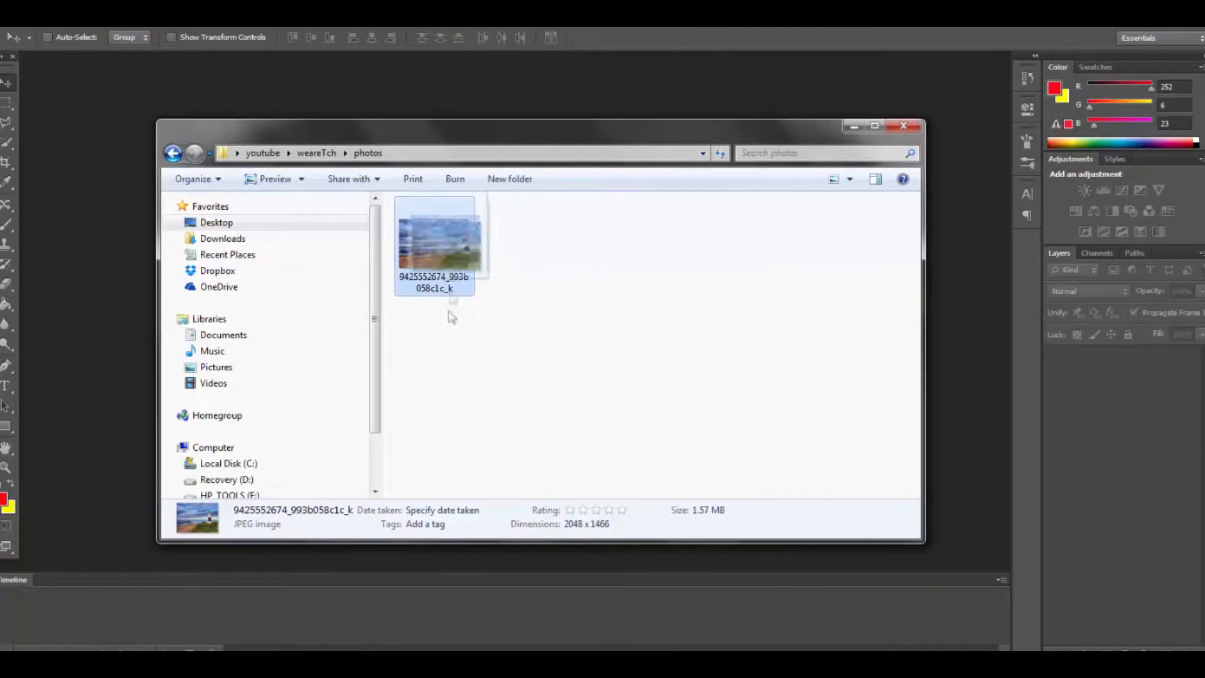
{"action": "left_click_drag", "start_coordinate": [435, 251], "coordinate": [90, 360]}
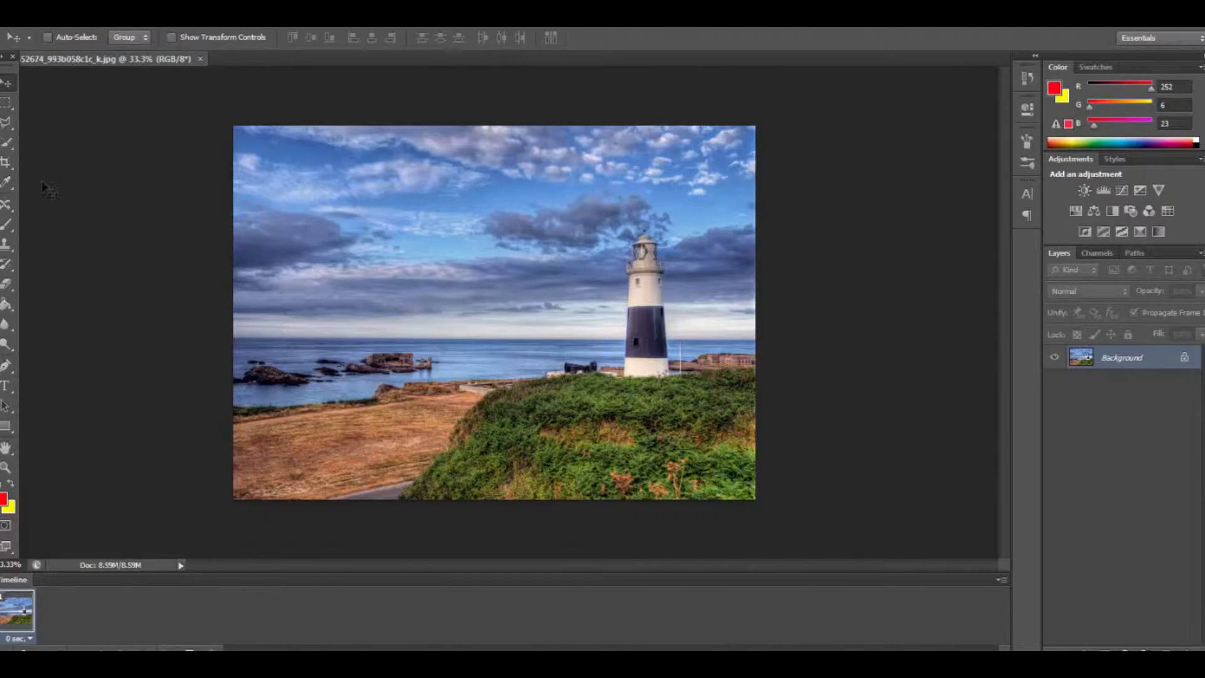
Start the Crop tool and shrink the unconstrained crop box around the lighthouse, sea and part of the headland
{"action": "left_click", "coordinate": [7, 164]}
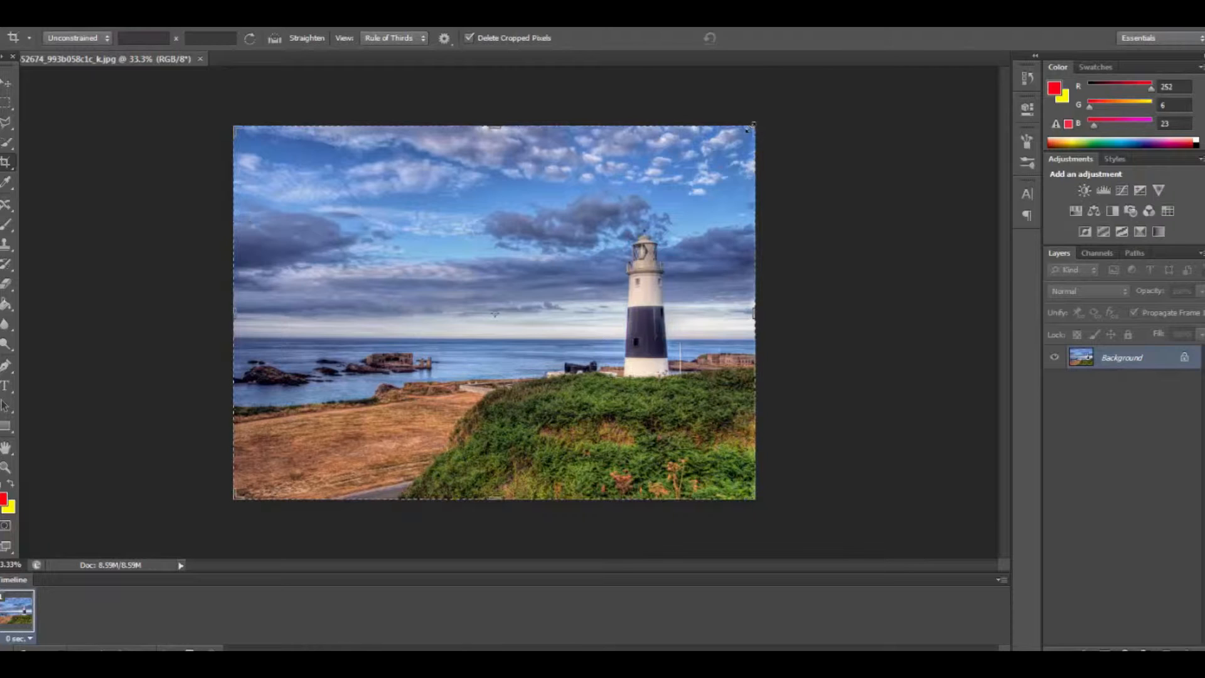
{"action": "mouse_move", "coordinate": [751, 127]}
{"action": "left_mouse_down"}
{"action": "mouse_move", "coordinate": [753, 116]}
{"action": "mouse_move", "coordinate": [767, 126]}
{"action": "mouse_move", "coordinate": [734, 139]}
{"action": "left_mouse_up"}
{"action": "left_click_drag", "start_coordinate": [494, 312], "coordinate": [481, 247]}
{"action": "mouse_move", "coordinate": [714, 294]}
{"action": "left_mouse_down"}
{"action": "mouse_move", "coordinate": [716, 279]}
{"action": "mouse_move", "coordinate": [715, 305]}
{"action": "left_mouse_up"}
{"action": "left_click_drag", "start_coordinate": [696, 250], "coordinate": [653, 288]}
{"action": "left_click_drag", "start_coordinate": [270, 469], "coordinate": [292, 452]}
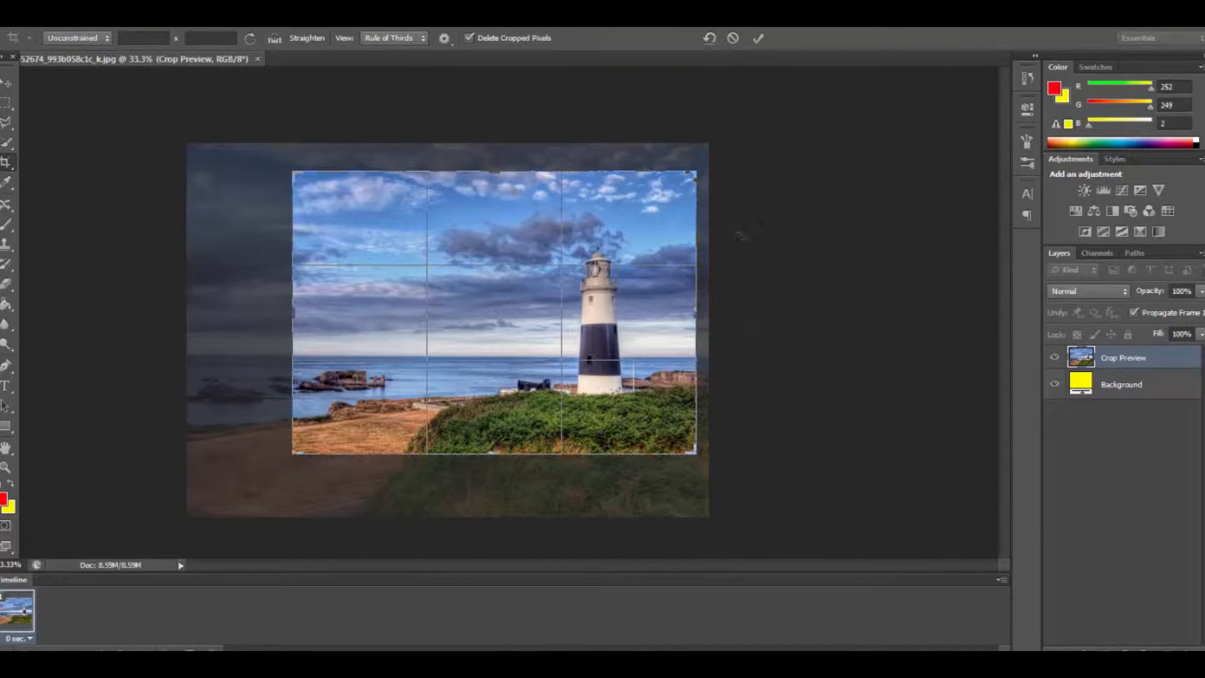
Narrow the crop box tightly around the lighthouse, and widen it again to include the rocks and shoreline
{"action": "mouse_move", "coordinate": [695, 186]}
{"action": "left_mouse_down"}
{"action": "mouse_move", "coordinate": [675, 189]}
{"action": "mouse_move", "coordinate": [662, 215]}
{"action": "mouse_move", "coordinate": [659, 204]}
{"action": "mouse_move", "coordinate": [689, 201]}
{"action": "mouse_move", "coordinate": [698, 175]}
{"action": "left_mouse_up"}
{"action": "left_click_drag", "start_coordinate": [290, 170], "coordinate": [420, 196]}
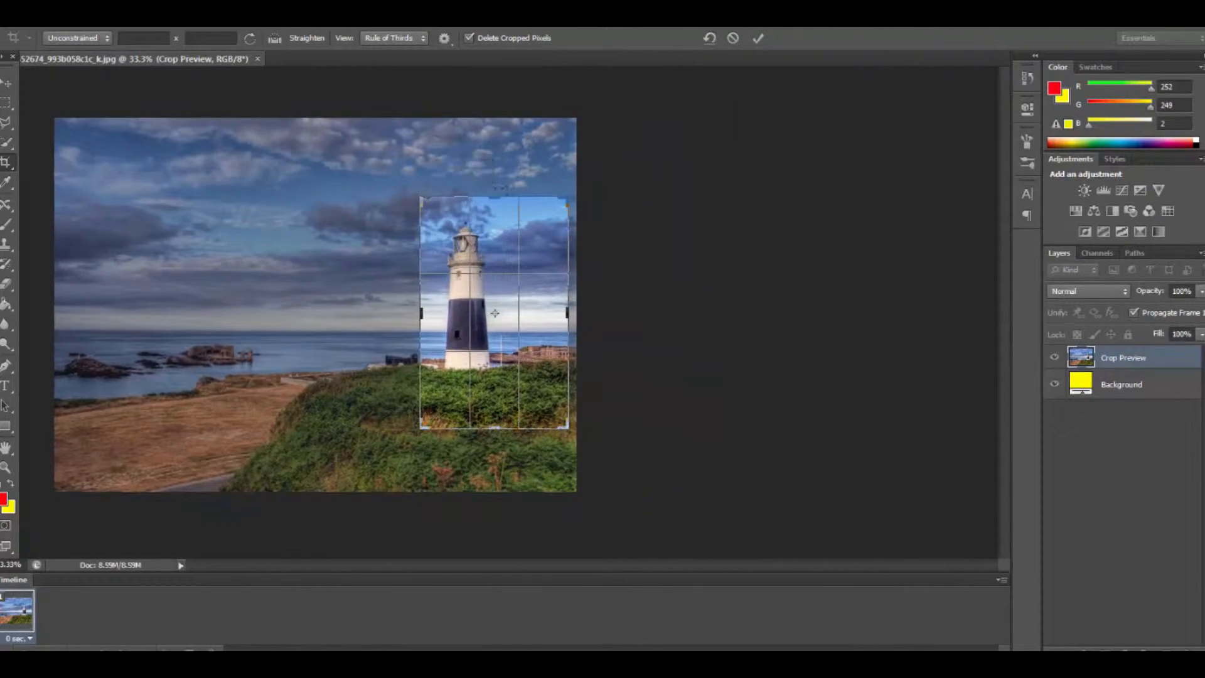
{"action": "left_click_drag", "start_coordinate": [565, 199], "coordinate": [538, 197]}
{"action": "left_click_drag", "start_coordinate": [451, 197], "coordinate": [275, 202]}
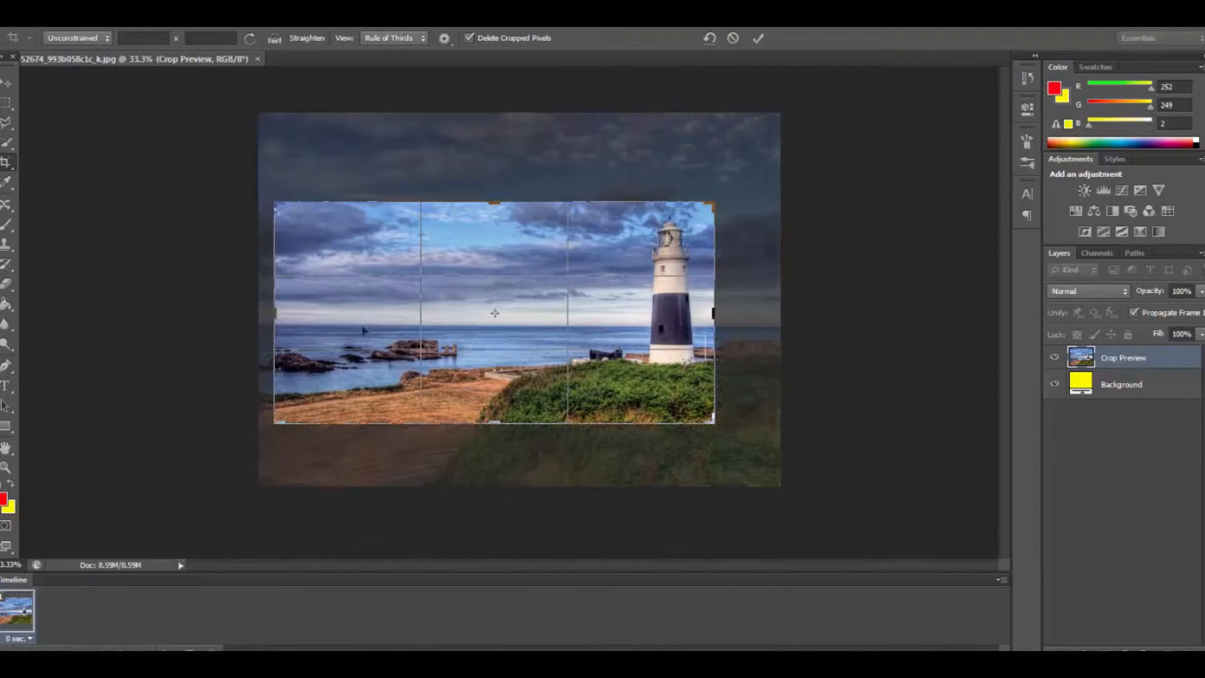
Constrain the crop box to the Original Ratio preset
{"action": "left_click", "coordinate": [100, 38]}
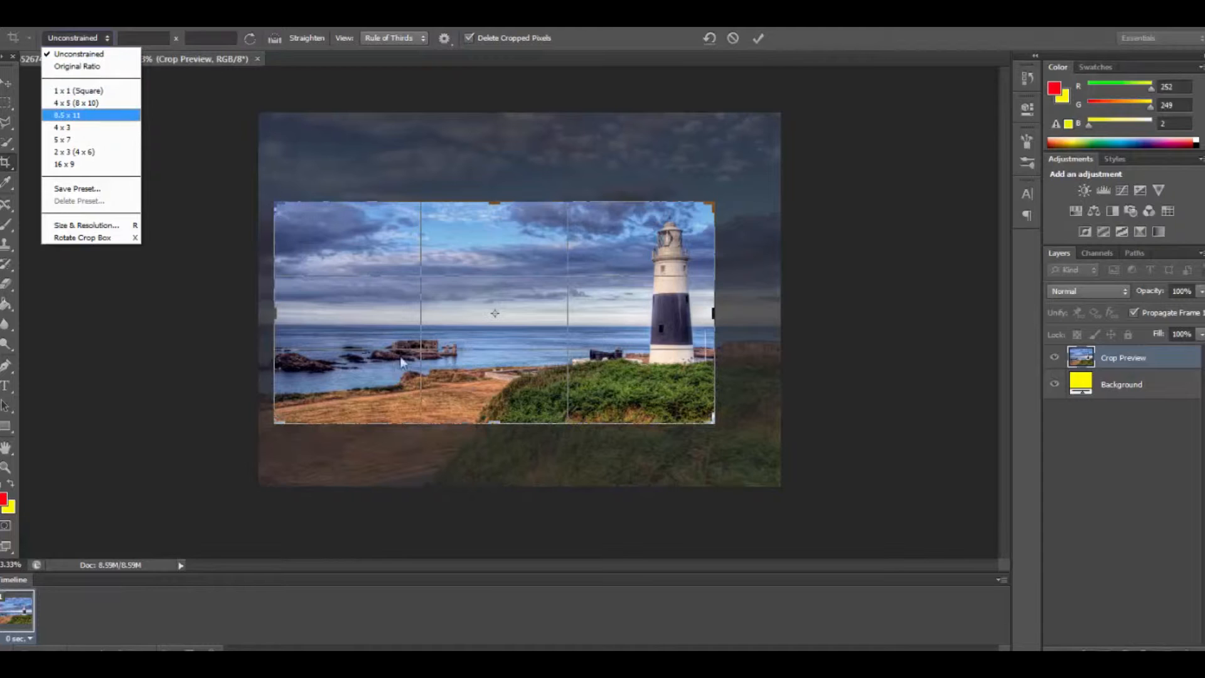
{"action": "left_click", "coordinate": [372, 290]}
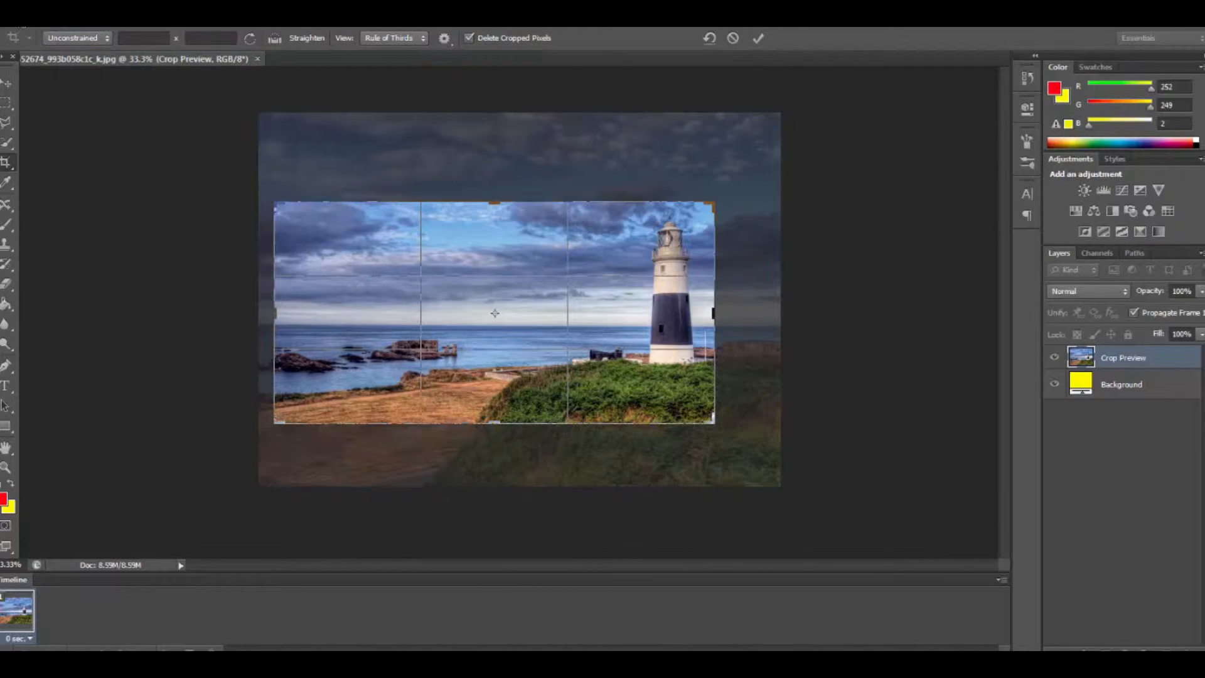
{"action": "left_click", "coordinate": [103, 39]}
{"action": "left_click", "coordinate": [98, 73]}
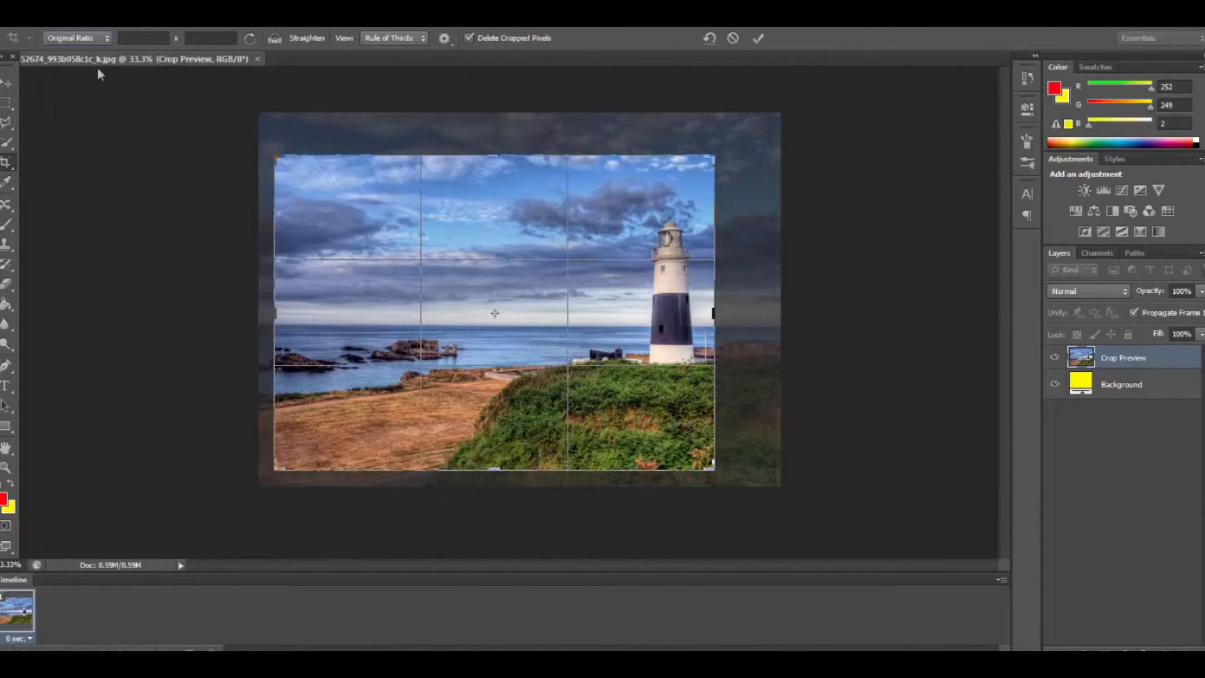
Set a custom crop aspect ratio of 500 x 500
{"action": "left_click", "coordinate": [158, 38]}
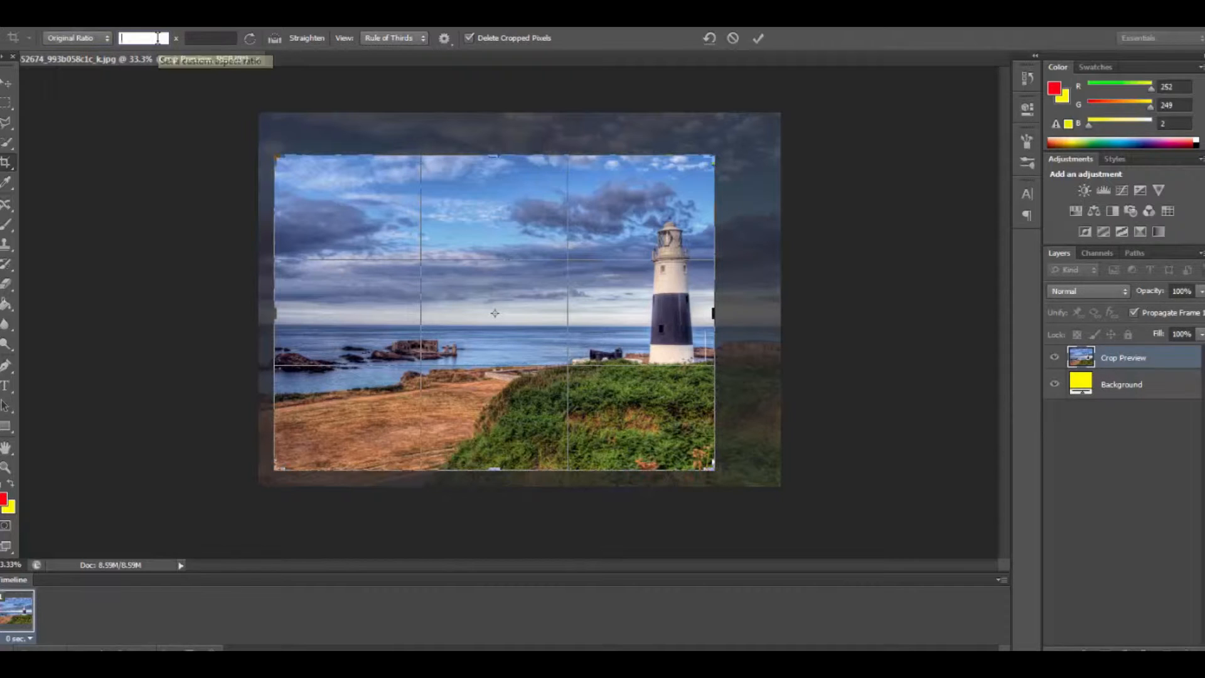
{"action": "type", "text": "500"}
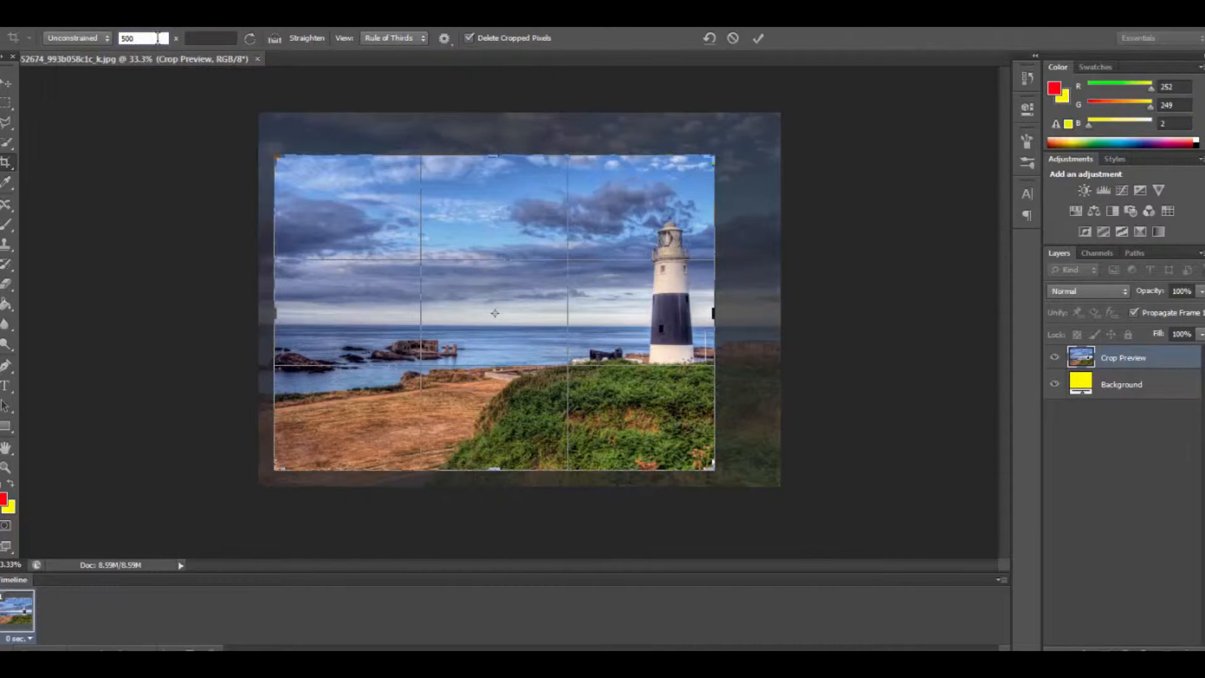
{"action": "left_click", "coordinate": [196, 39]}
{"action": "type", "text": "500"}
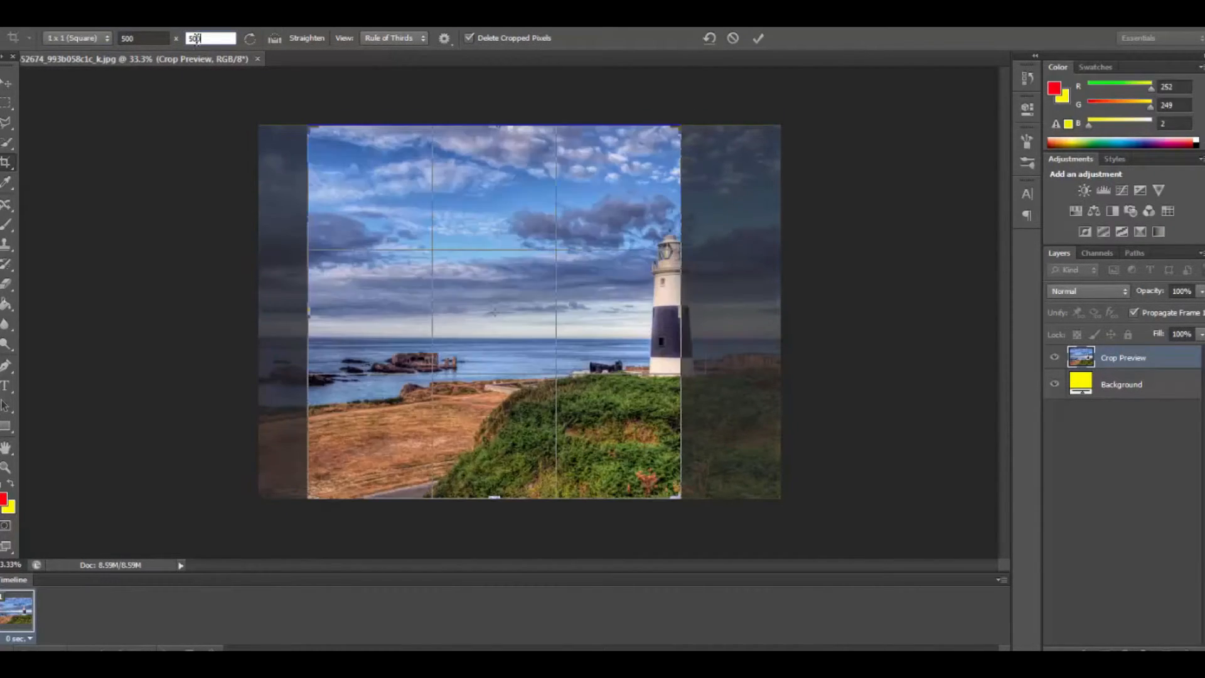
Try taller crop proportions by setting the second ratio value to 700 and then 900, keeping 500 as the first
{"action": "left_click_drag", "start_coordinate": [216, 39], "coordinate": [188, 39]}
{"action": "type", "text": "700"}
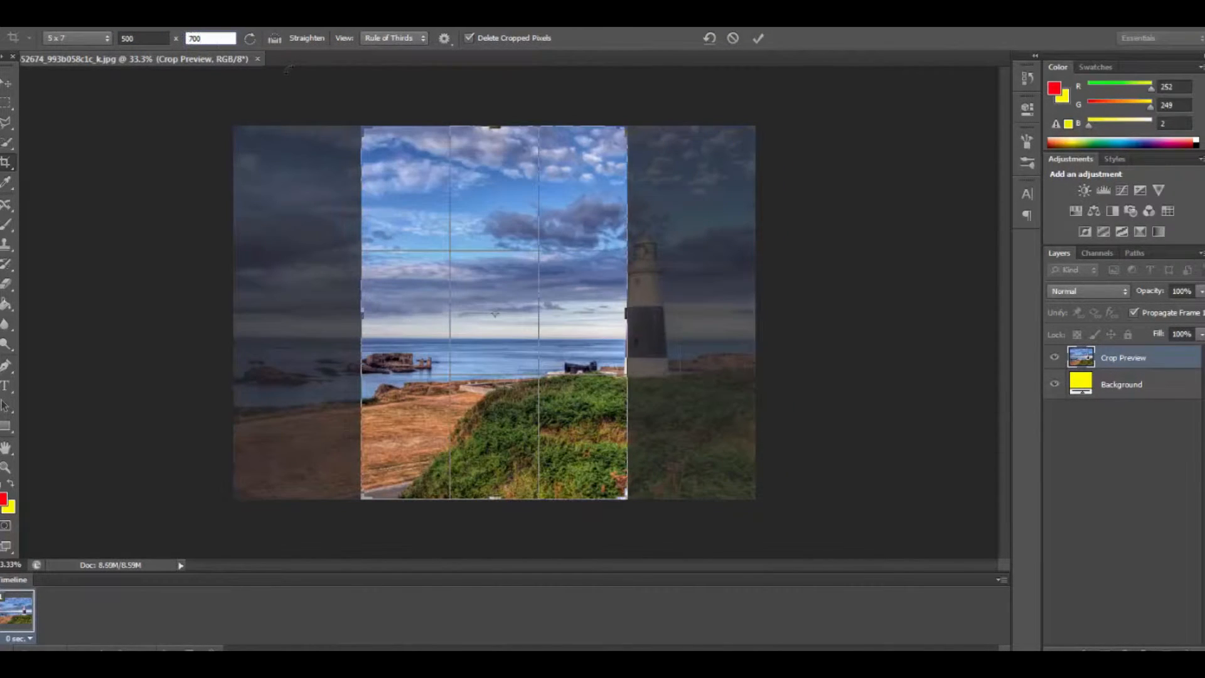
{"action": "left_click_drag", "start_coordinate": [197, 39], "coordinate": [185, 37]}
{"action": "type", "text": "900"}
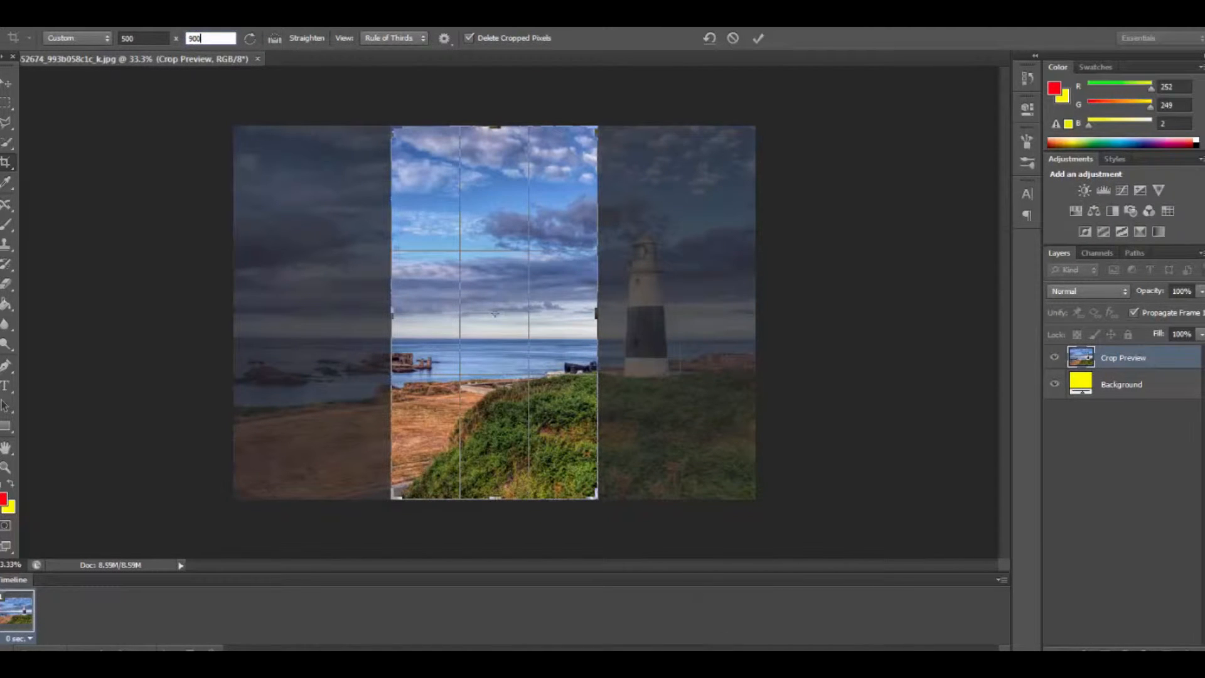
{"action": "key", "text": "Return"}
Apply the 2 x 3 (4 x 6) crop preset, frame the lighthouse inside the box and fine-tune the box size
{"action": "left_click", "coordinate": [78, 42]}
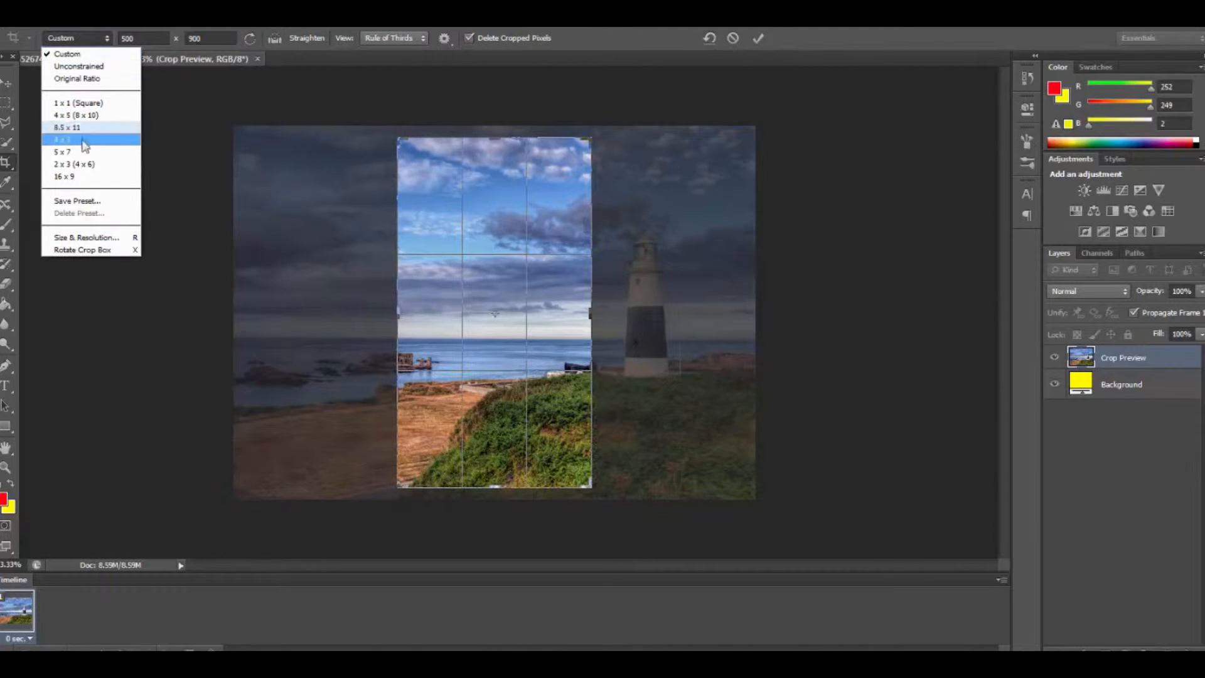
{"action": "left_click", "coordinate": [81, 168]}
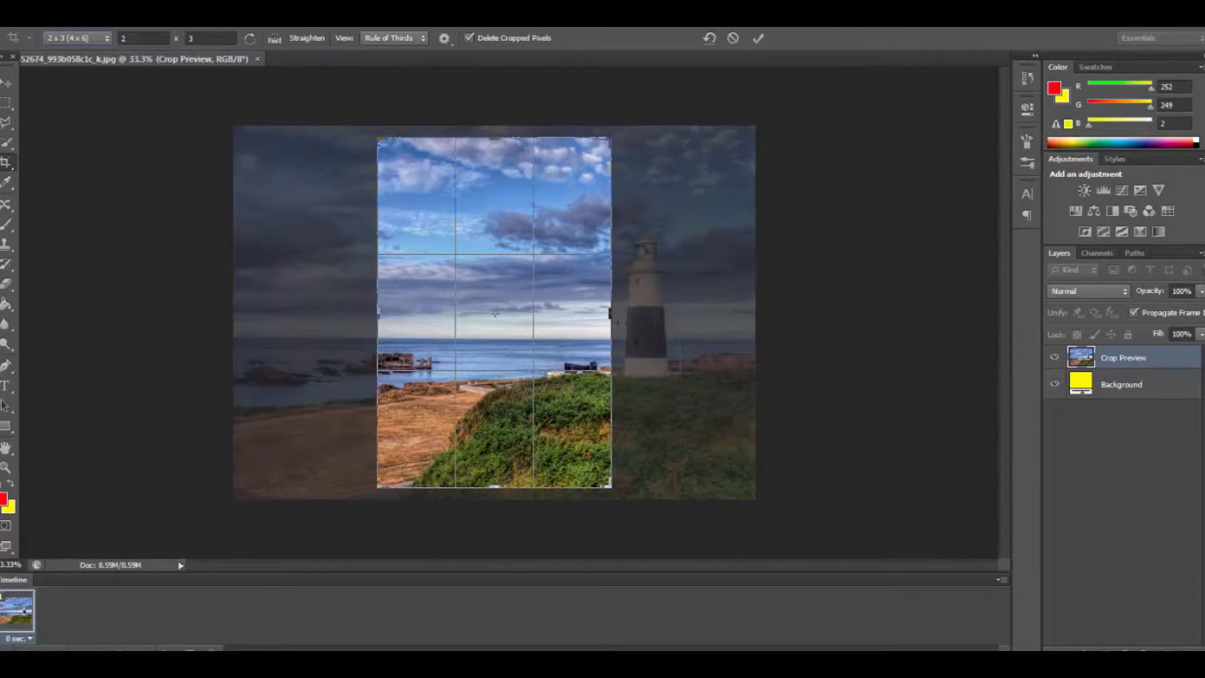
{"action": "left_click_drag", "start_coordinate": [588, 325], "coordinate": [453, 314]}
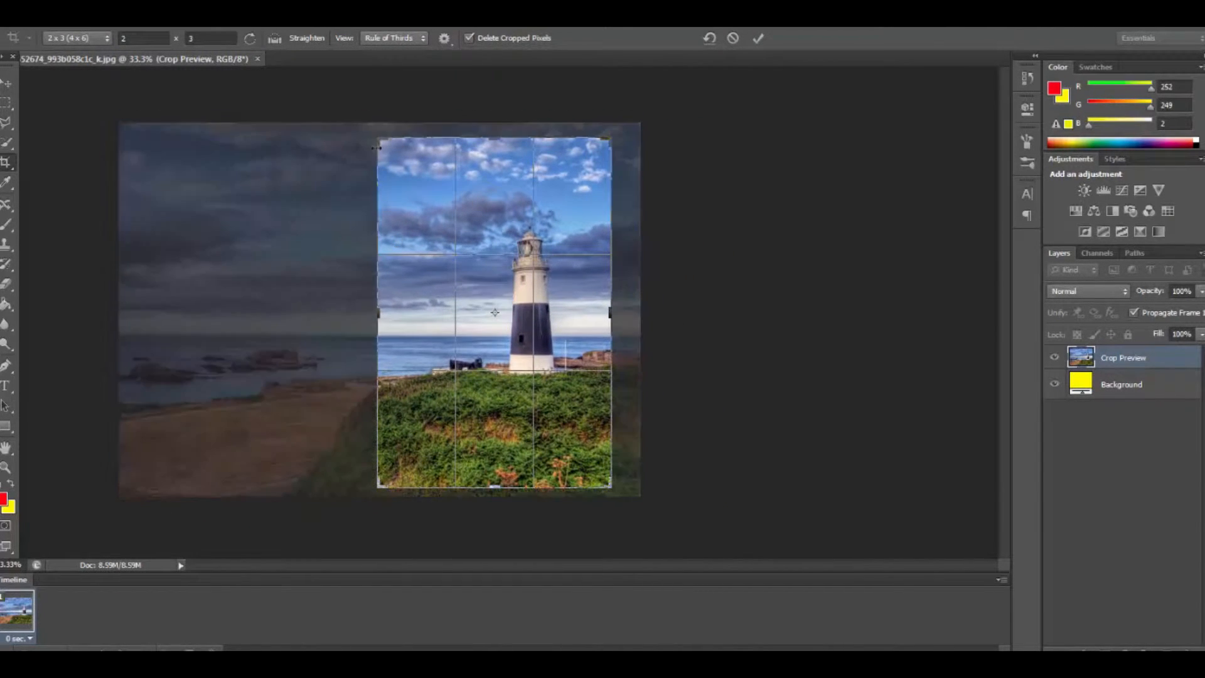
{"action": "left_click_drag", "start_coordinate": [378, 140], "coordinate": [355, 155]}
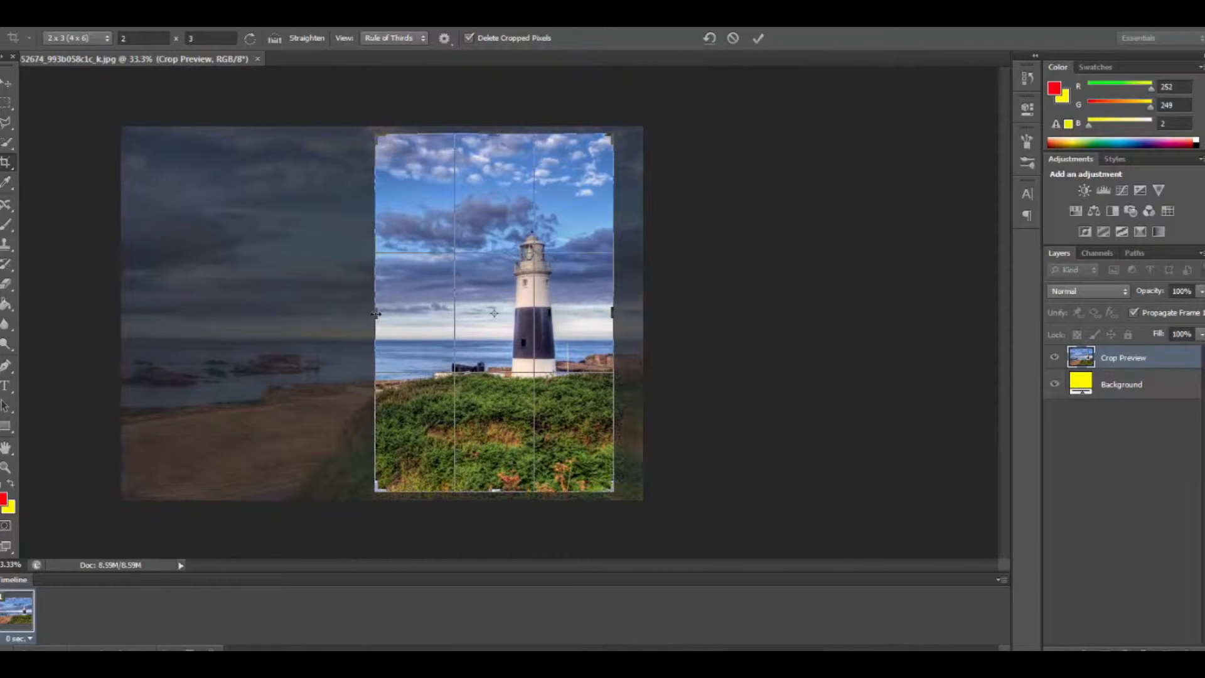
{"action": "mouse_move", "coordinate": [363, 315]}
{"action": "left_mouse_down"}
{"action": "mouse_move", "coordinate": [336, 315]}
{"action": "mouse_move", "coordinate": [386, 309]}
{"action": "left_mouse_up"}
{"action": "left_click_drag", "start_coordinate": [385, 308], "coordinate": [385, 309]}
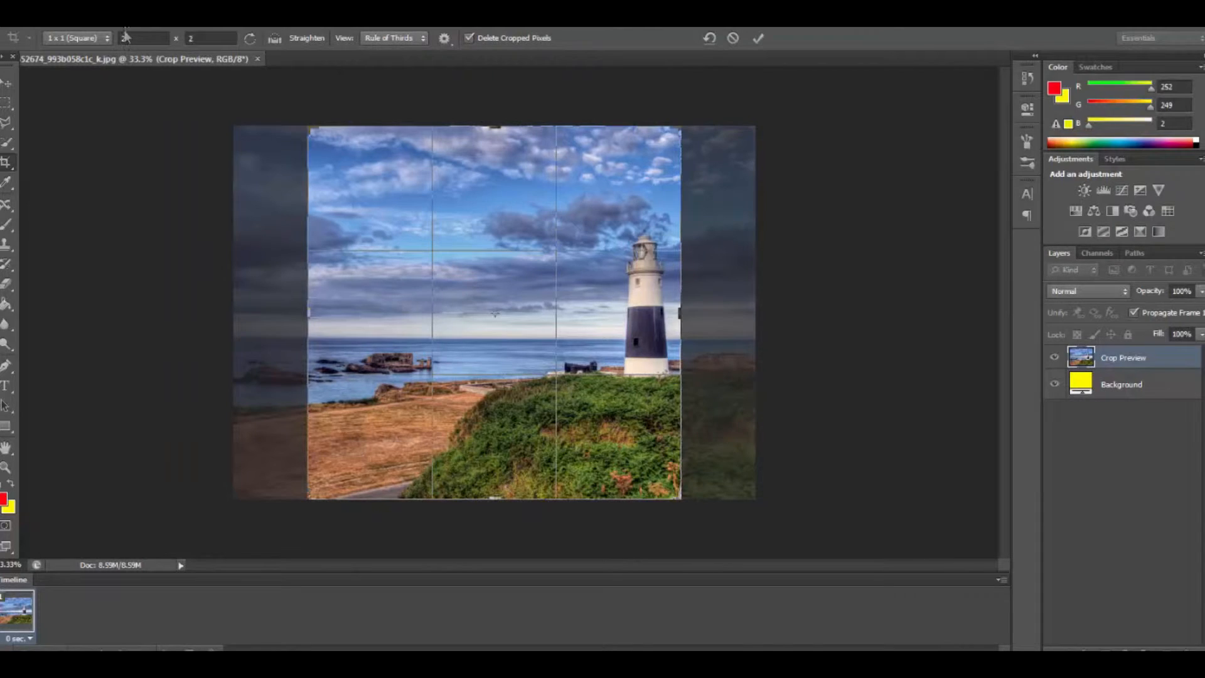
Set the crop aspect ratio to 1280 x 720
{"action": "left_click", "coordinate": [124, 38]}
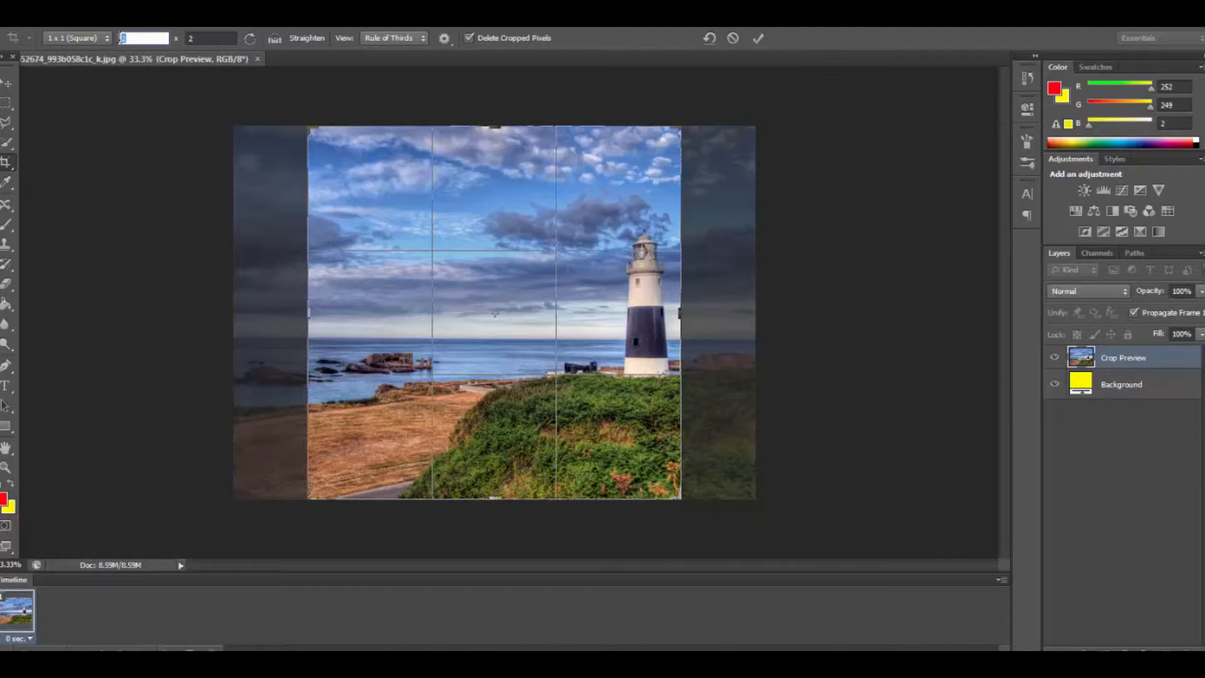
{"action": "type", "text": "12"}
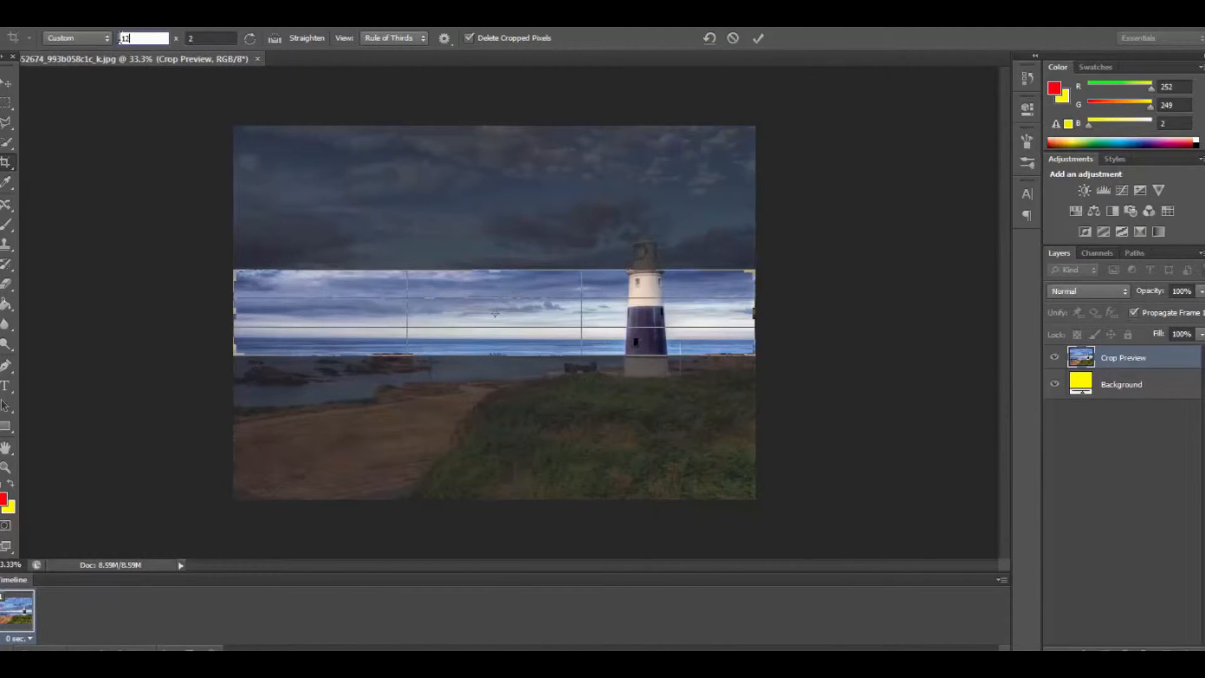
{"action": "type", "text": "80"}
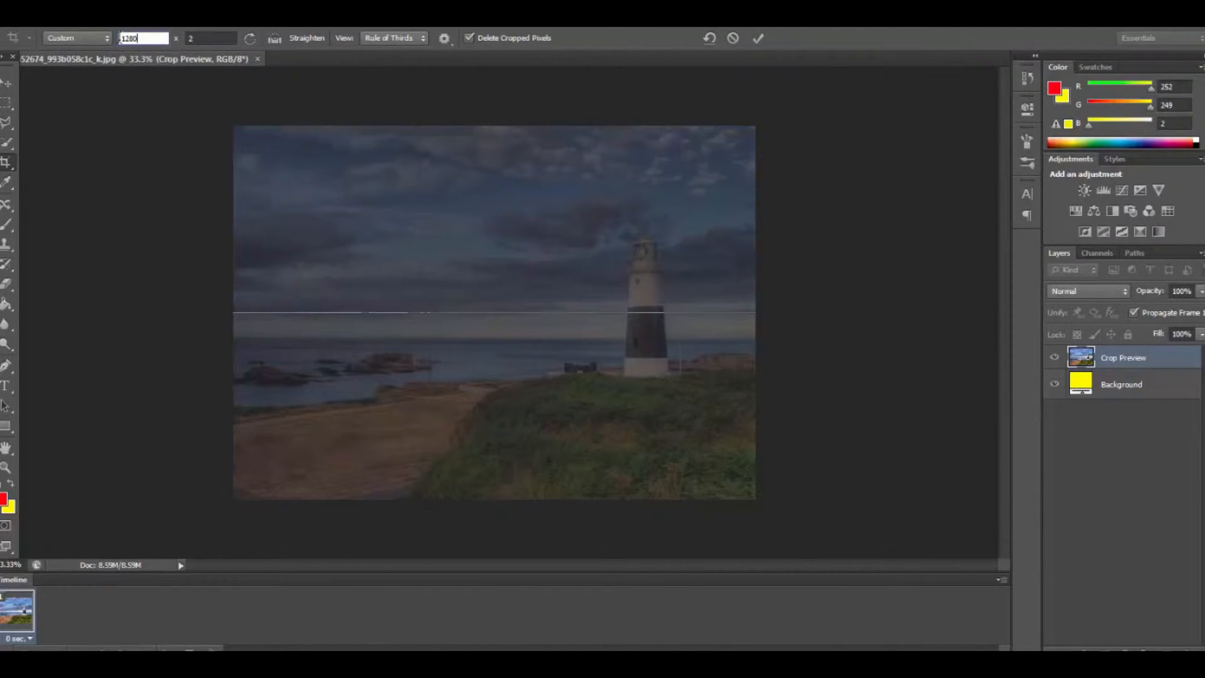
{"action": "left_click", "coordinate": [197, 38]}
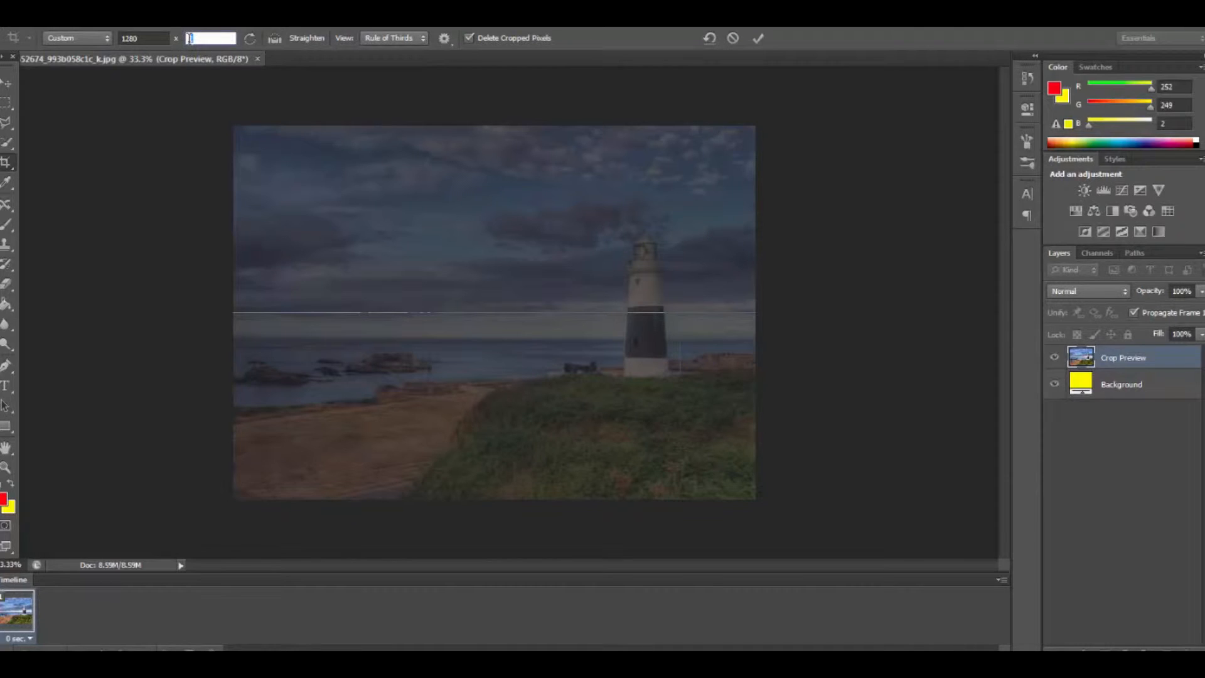
{"action": "type", "text": "72"}
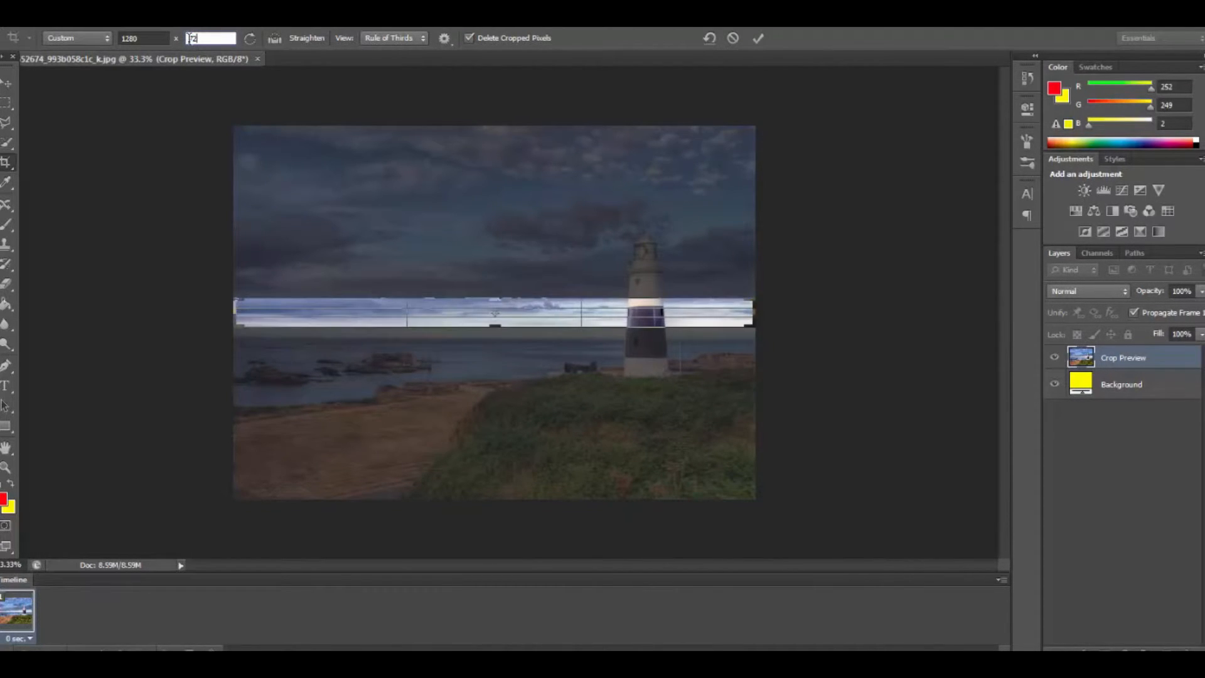
{"action": "type", "text": "0"}
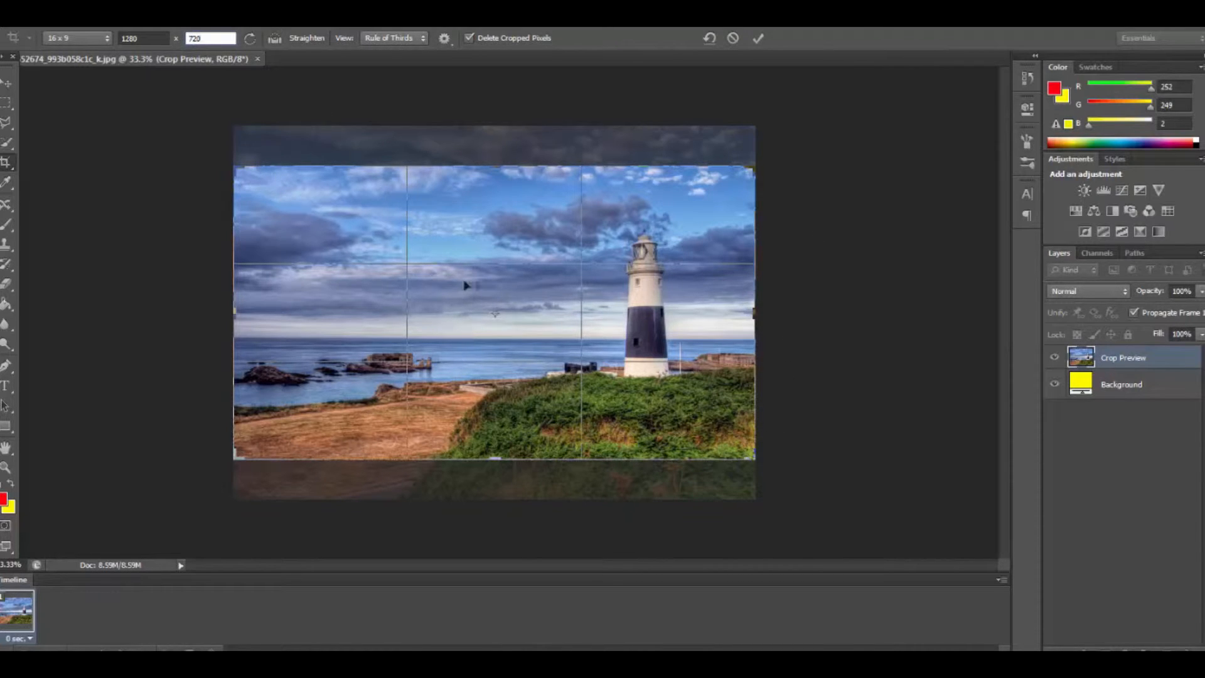
Shift the photo slightly downward within the crop box and straighten it along the sea horizon
{"action": "left_click_drag", "start_coordinate": [546, 293], "coordinate": [553, 306]}
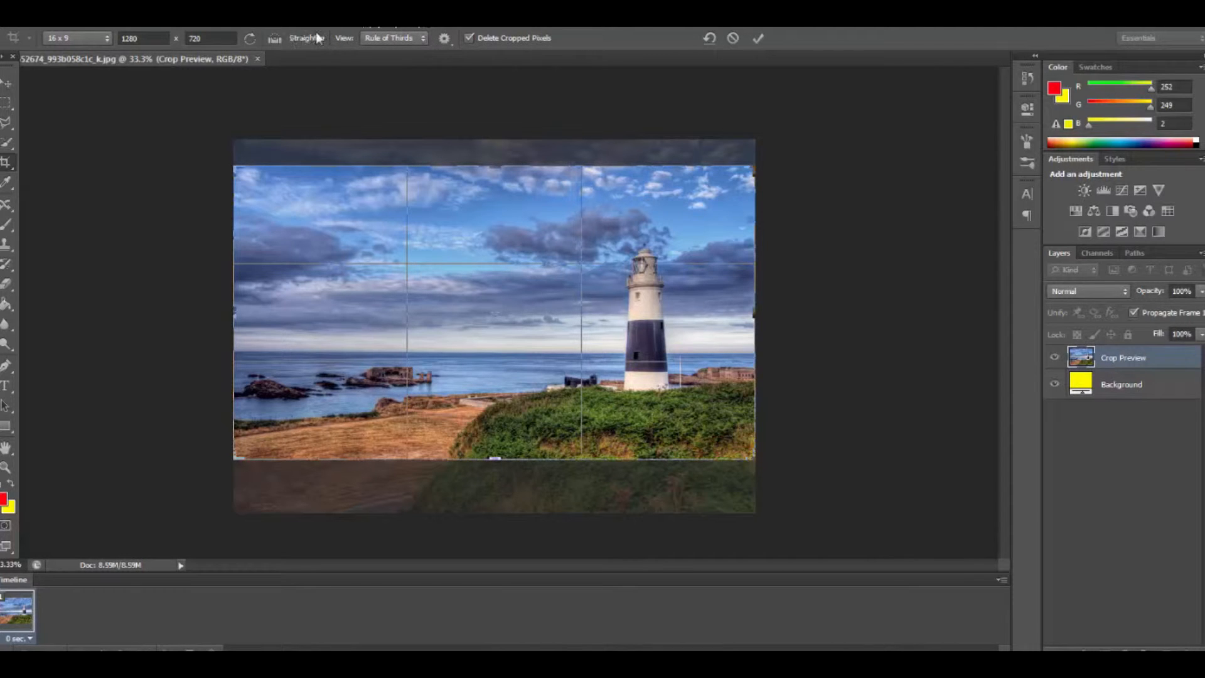
{"action": "left_click", "coordinate": [276, 38]}
{"action": "left_click_drag", "start_coordinate": [239, 353], "coordinate": [744, 351]}
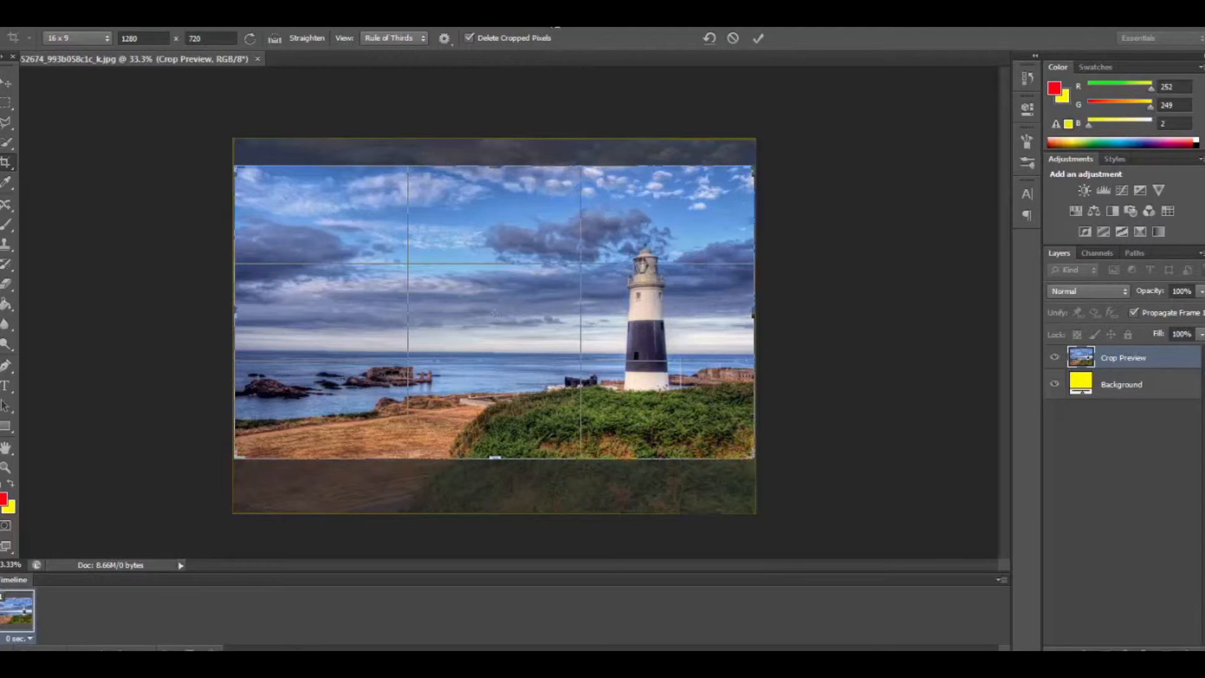
Turn off Delete Cropped Pixels and apply the crop
{"action": "left_click", "coordinate": [469, 39]}
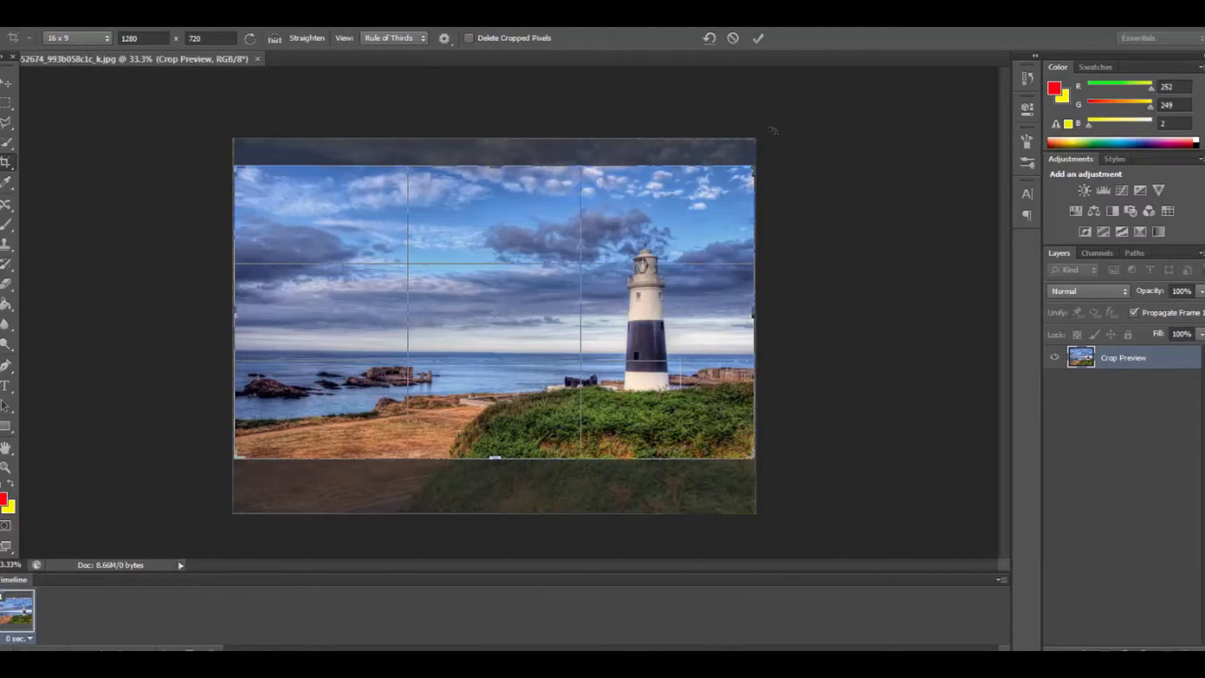
{"action": "left_click", "coordinate": [760, 39]}
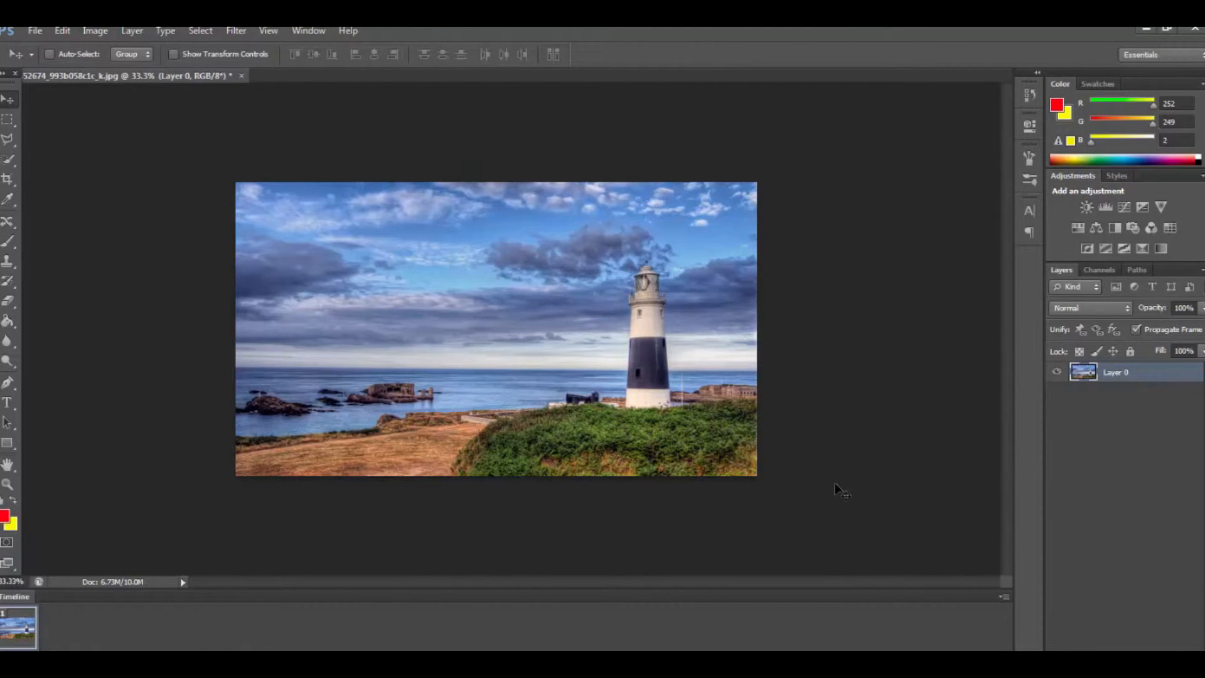
Inspect the cropped photo with the Zoom tool at 50%, Actual Pixels, Fit Screen and Fill Screen views
{"action": "key", "text": "z"}
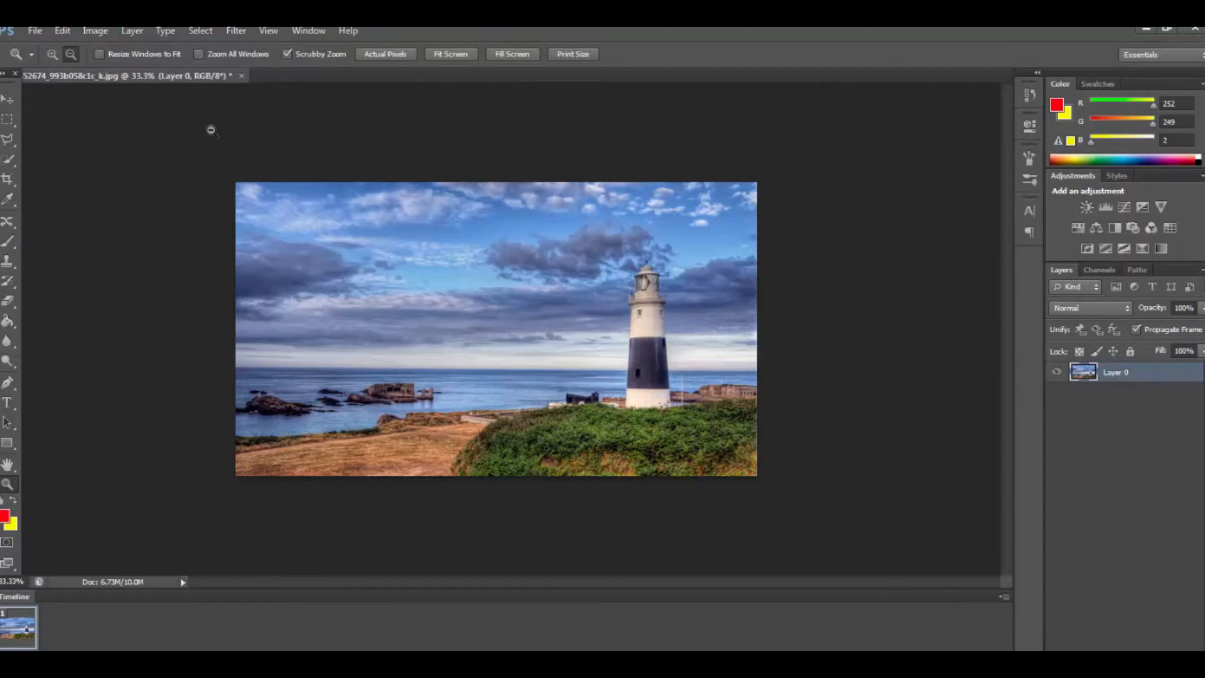
{"action": "key", "text": "ctrl+plus"}
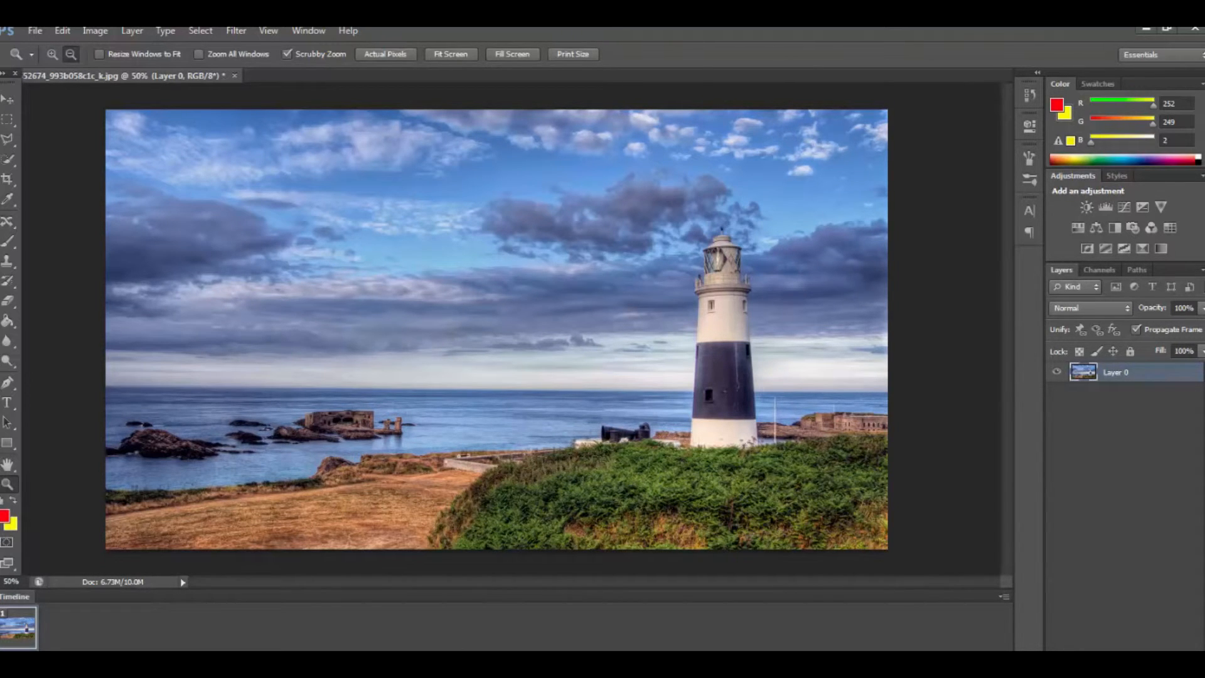
{"action": "left_click", "coordinate": [378, 55]}
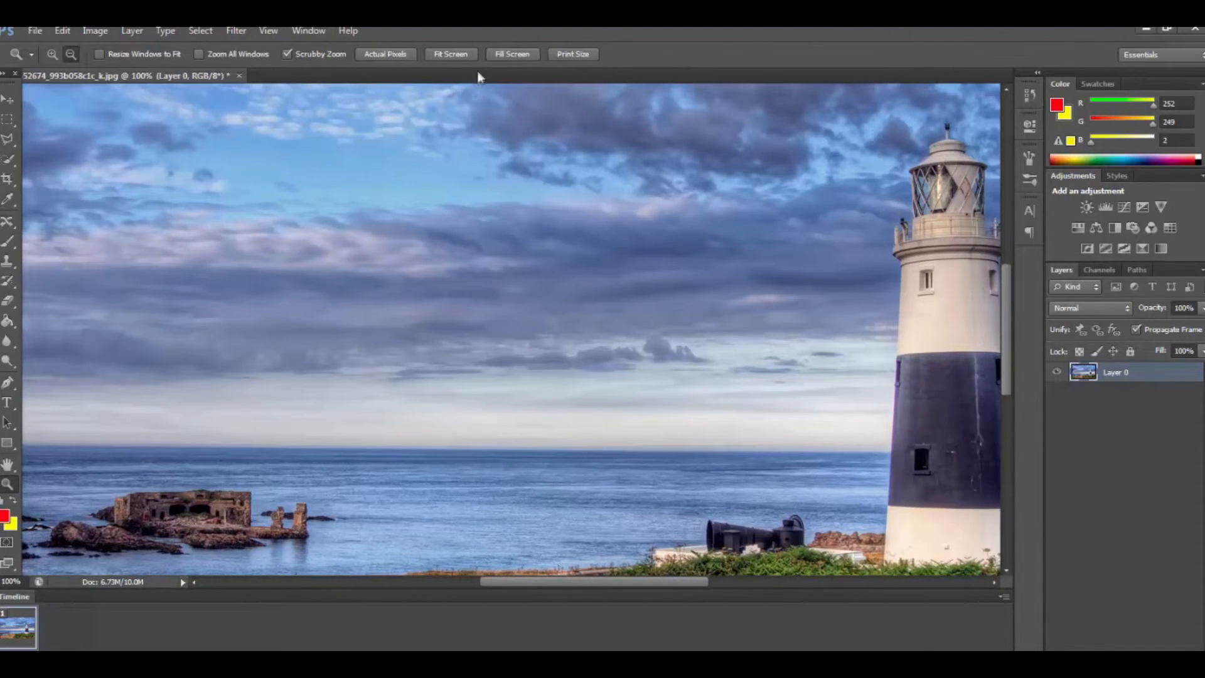
{"action": "left_click", "coordinate": [465, 54]}
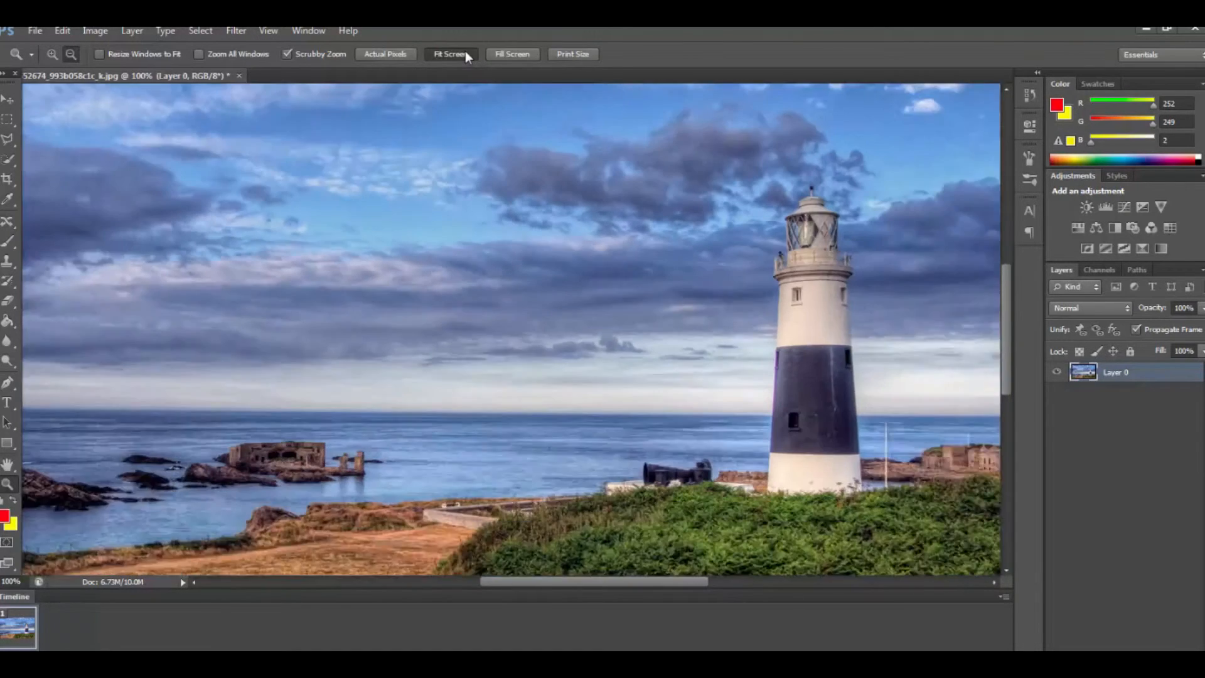
{"action": "left_click", "coordinate": [510, 52]}
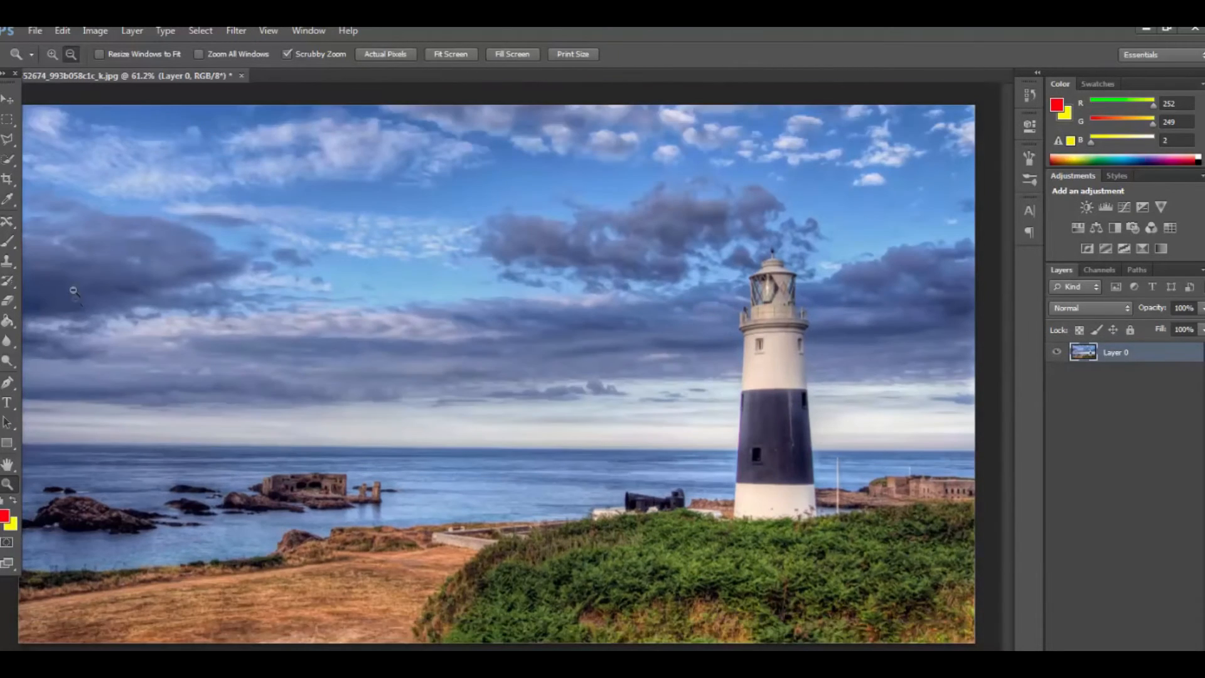
Save the cropped photo as a JPEG in the photos folder at Maximum quality 12, replacing the existing file
{"action": "left_click", "coordinate": [35, 31]}
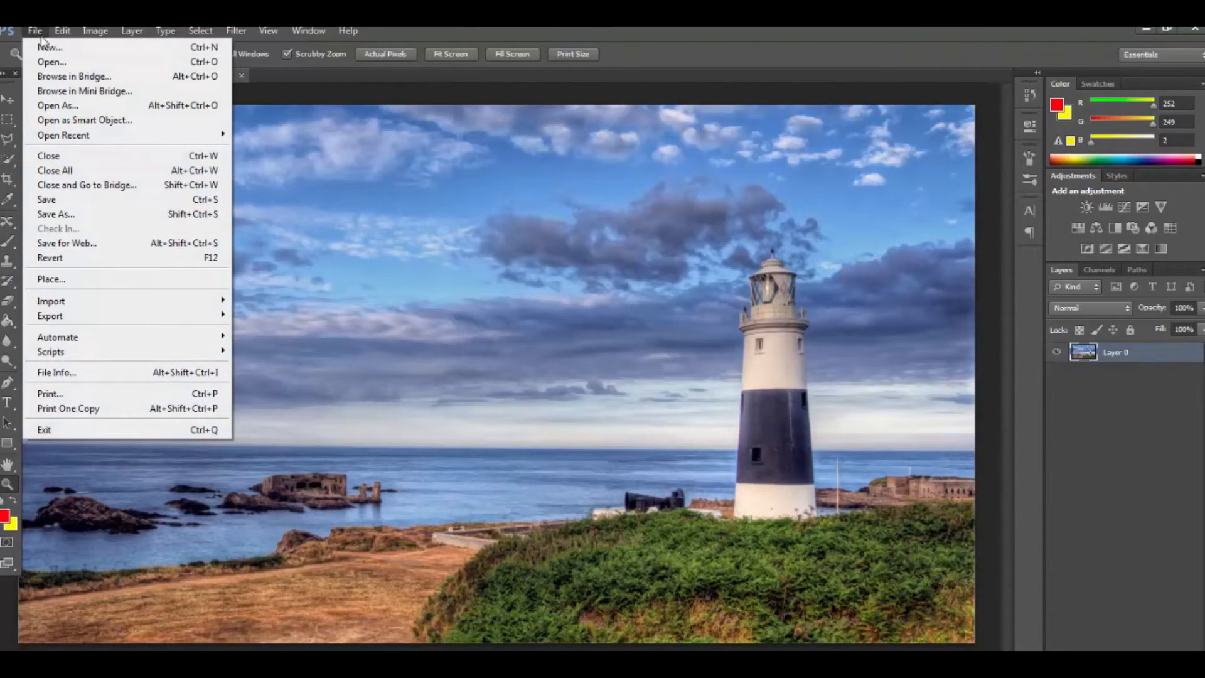
{"action": "left_click", "coordinate": [63, 204]}
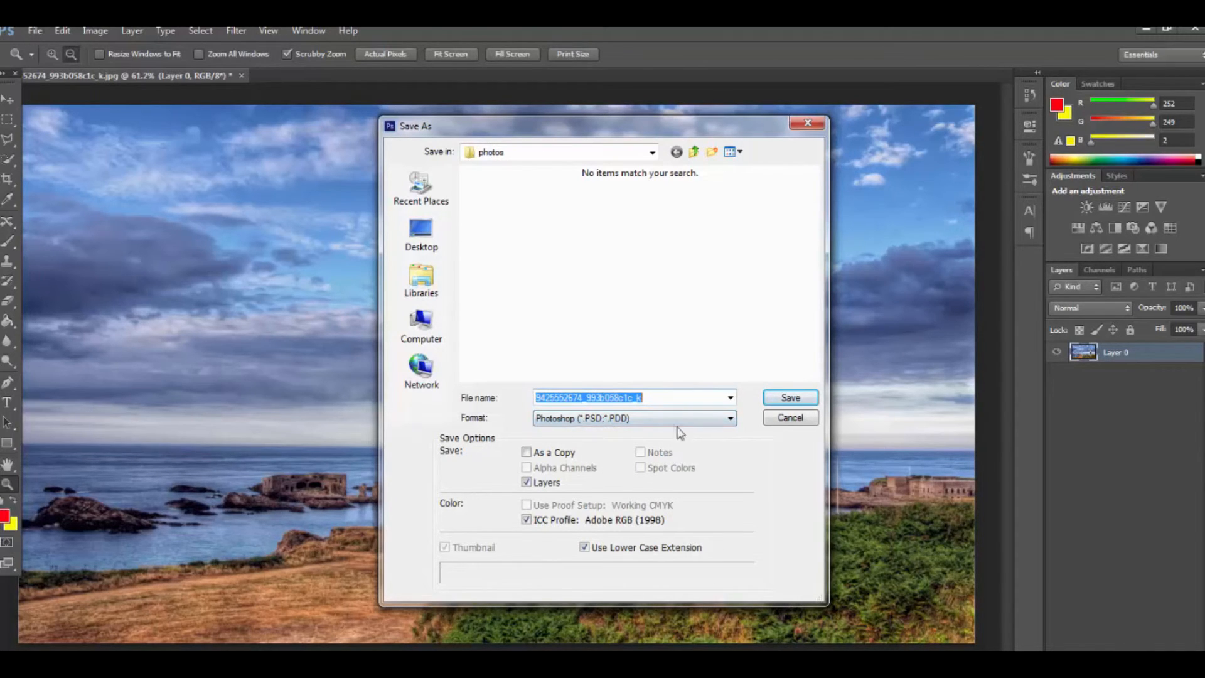
{"action": "left_click", "coordinate": [643, 421]}
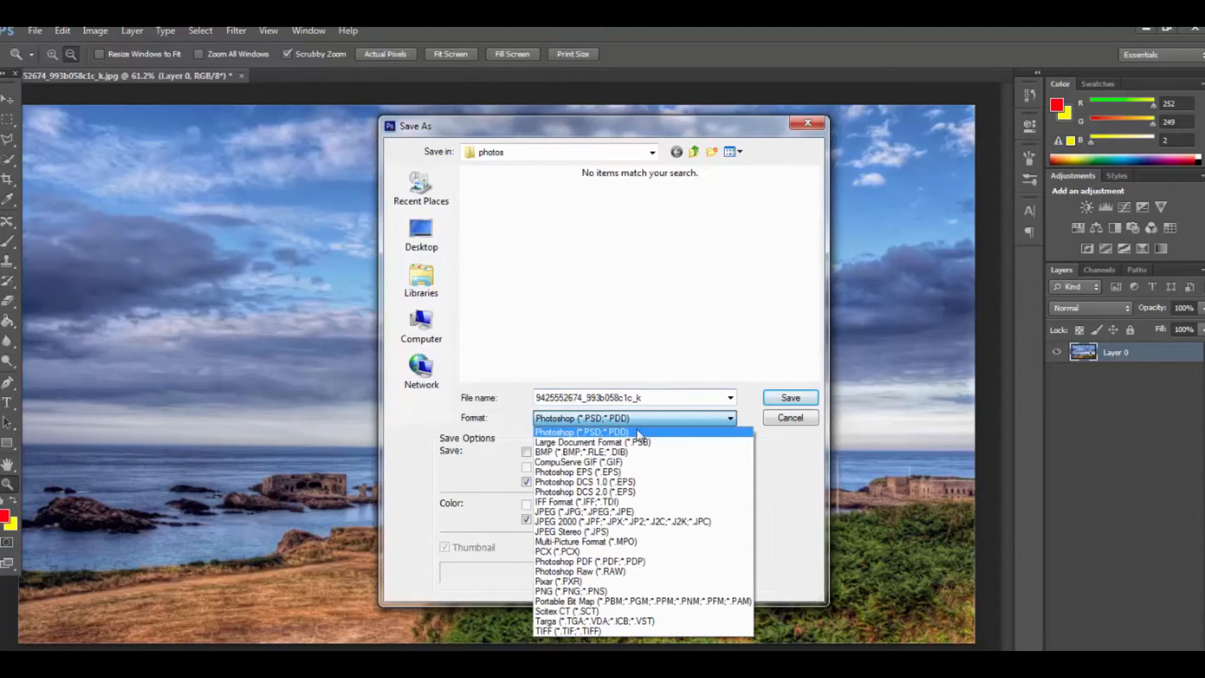
{"action": "left_click", "coordinate": [584, 512]}
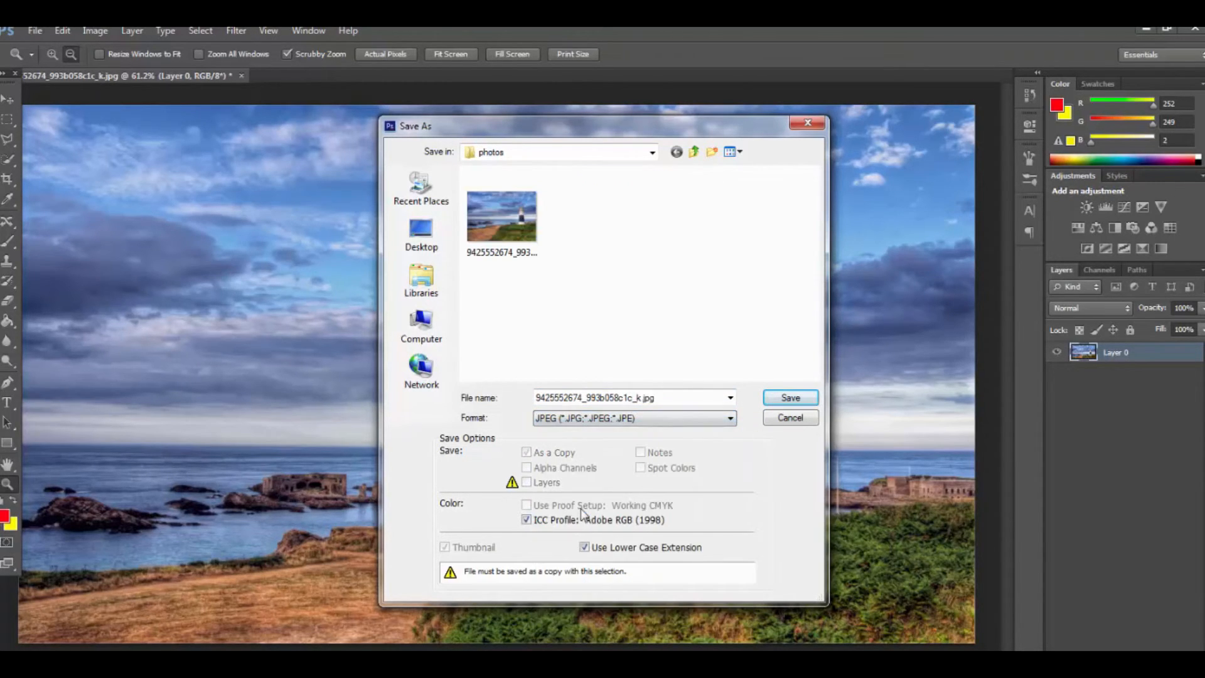
{"action": "left_click", "coordinate": [790, 402]}
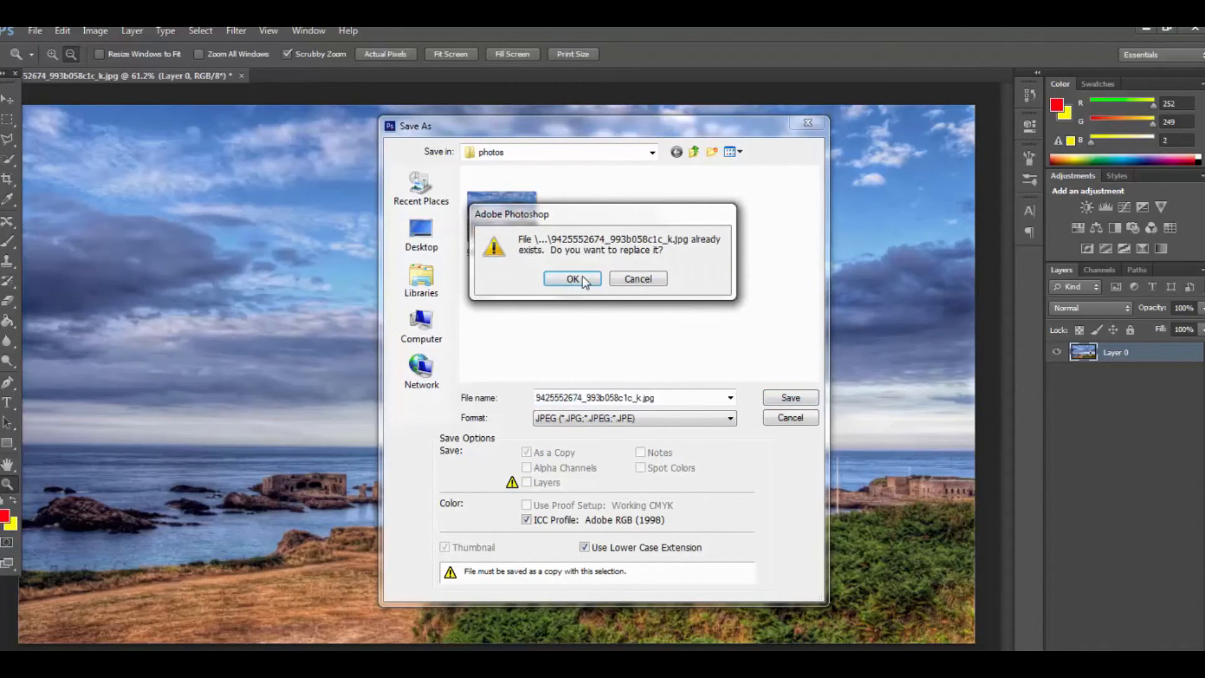
{"action": "left_click", "coordinate": [582, 277]}
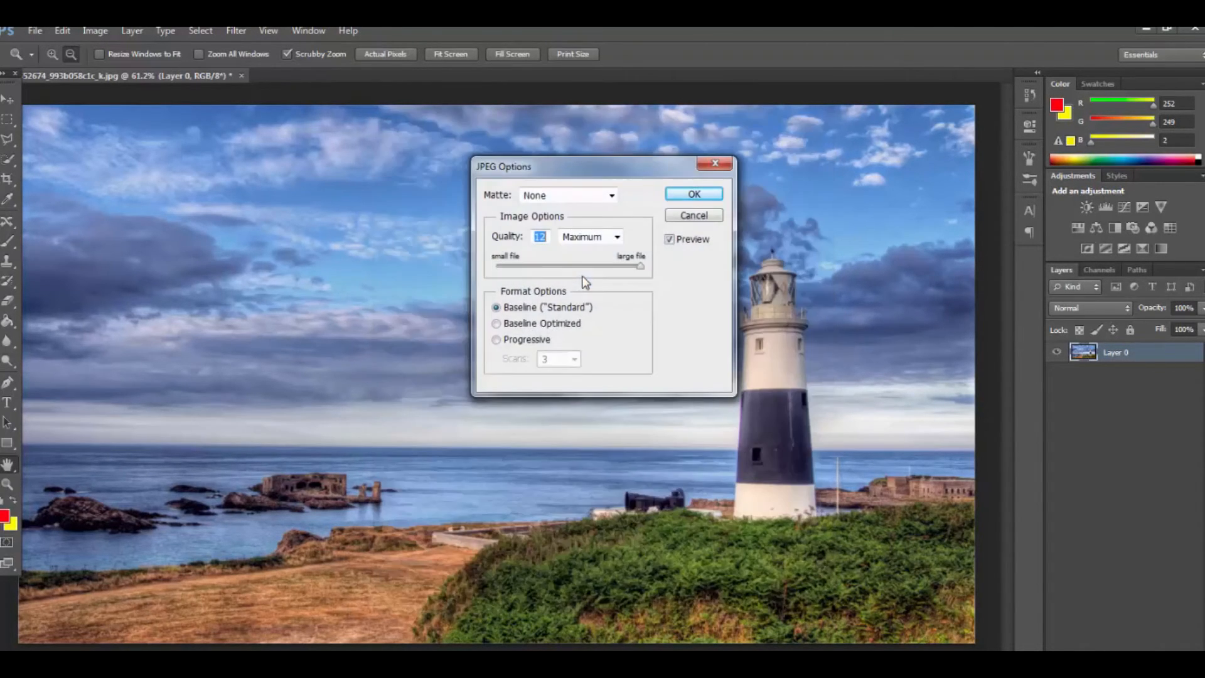
{"action": "left_click", "coordinate": [693, 196]}
{"action": "key", "text": "z"}
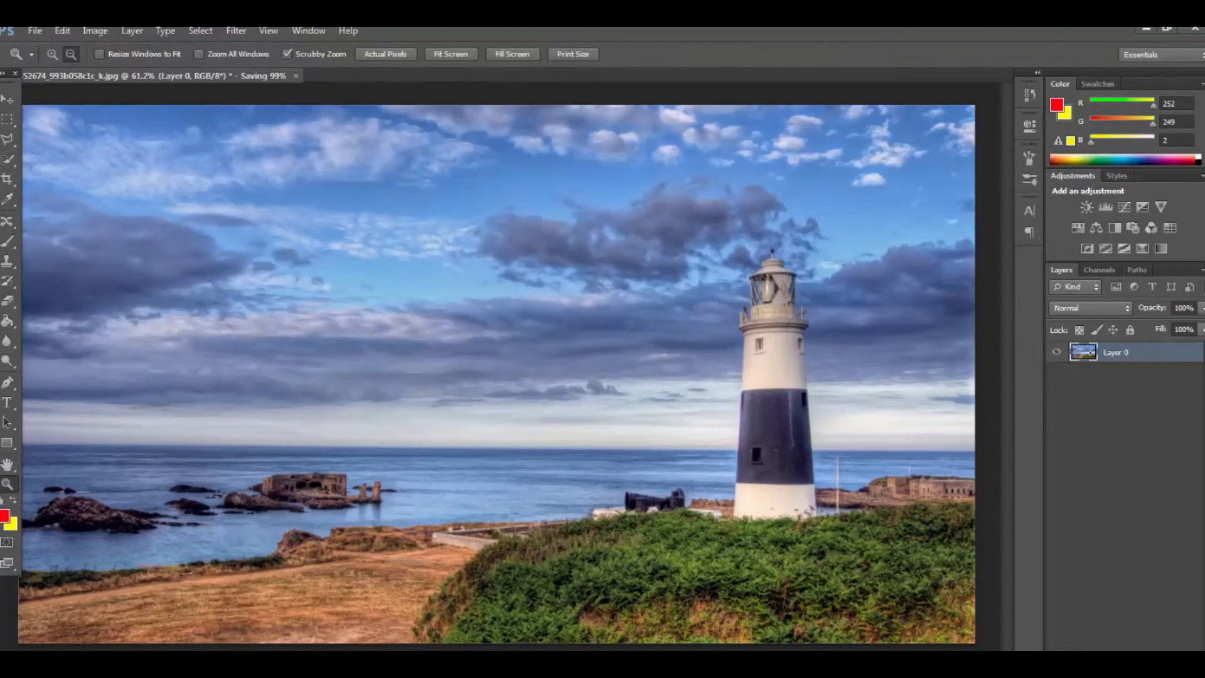
Preview the photo's PNG-8 export in Save for Web, examine its lower part and close the preview without exporting
{"action": "left_click", "coordinate": [36, 31]}
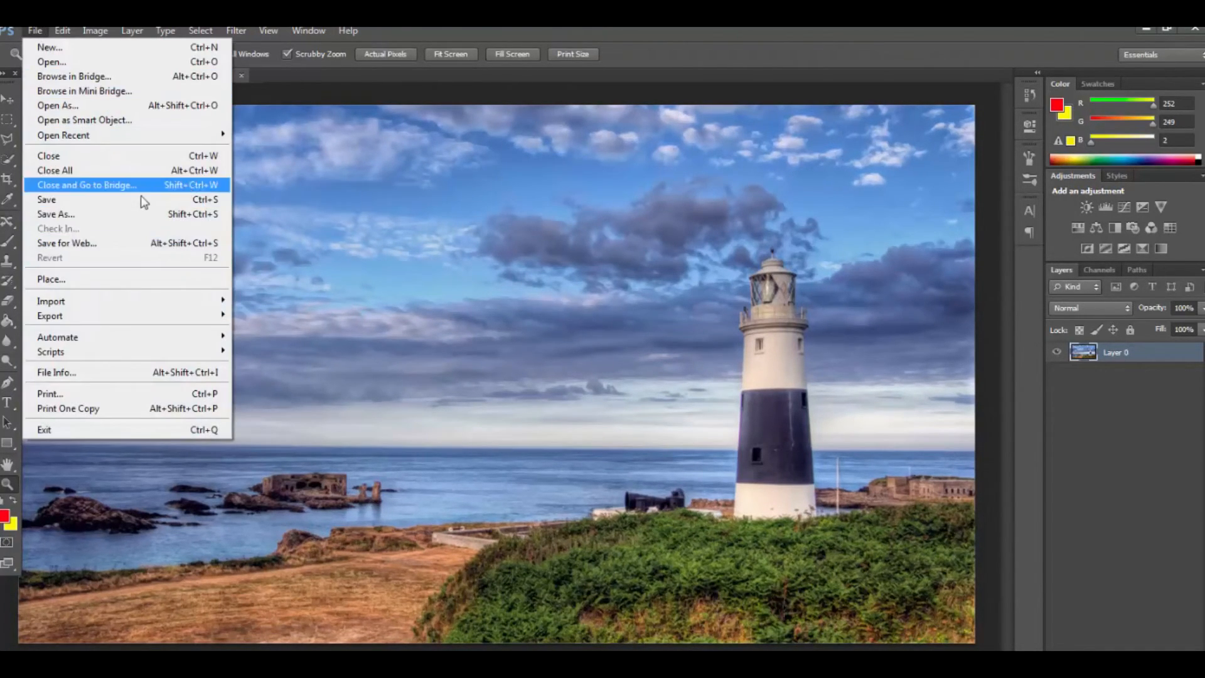
{"action": "left_click", "coordinate": [103, 242]}
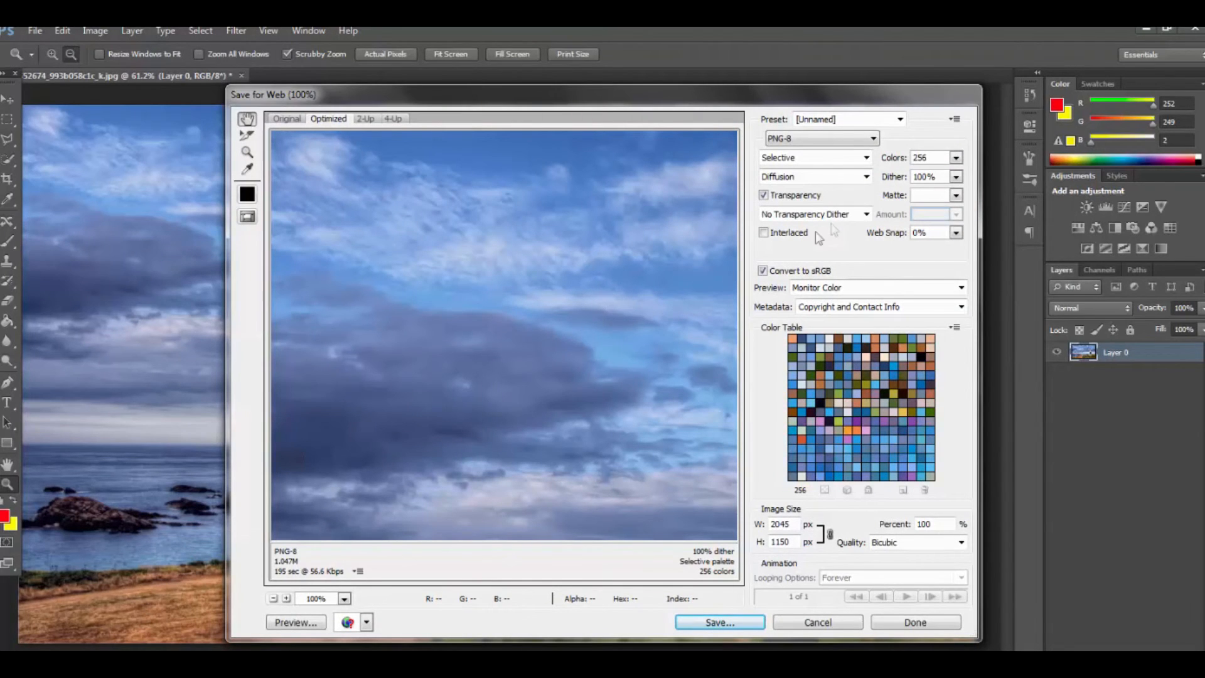
{"action": "left_click_drag", "start_coordinate": [627, 347], "coordinate": [609, 324]}
{"action": "scroll", "coordinate": [609, 324], "scroll_direction": "down", "scroll_amount": 10}
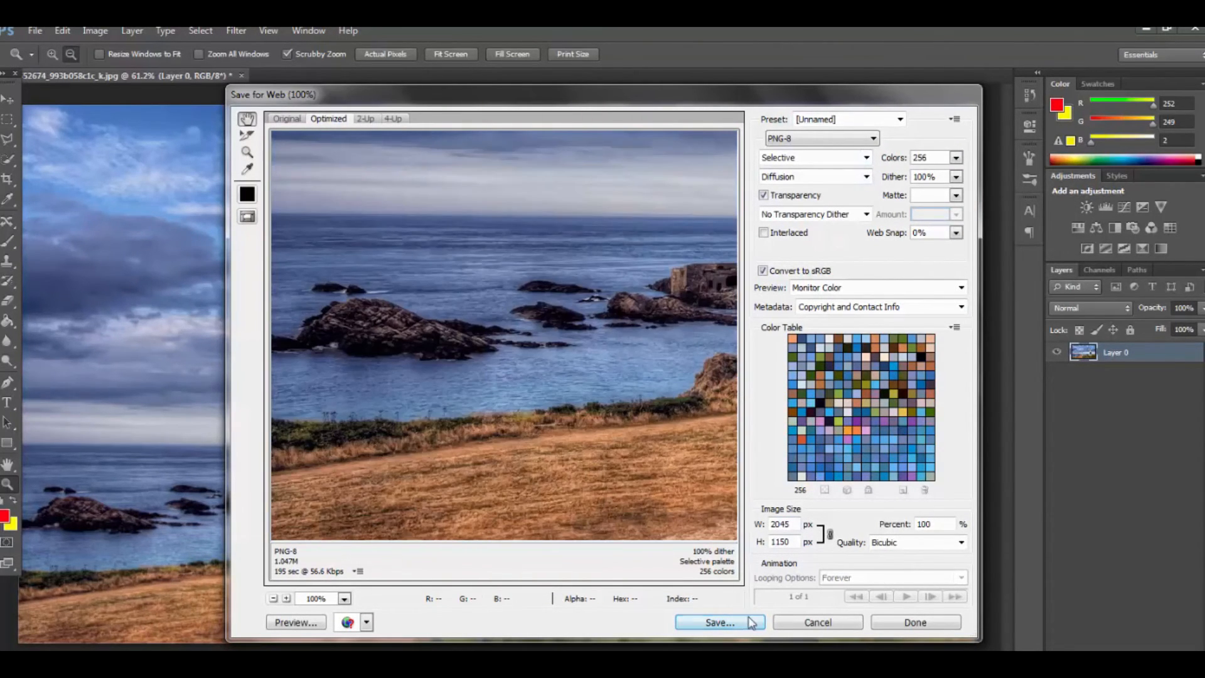
{"action": "left_click", "coordinate": [923, 628]}
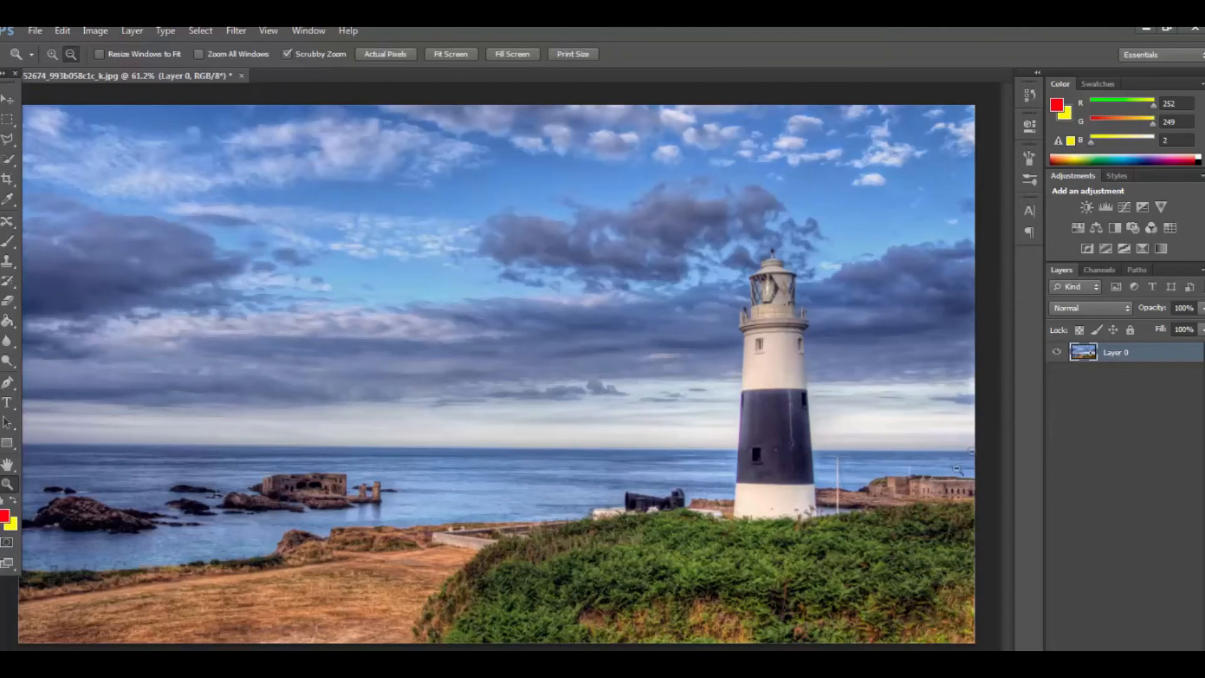
Add the white text "thanks for watching" in the sky and move it to the upper middle of the photo
{"action": "left_click", "coordinate": [988, 329]}
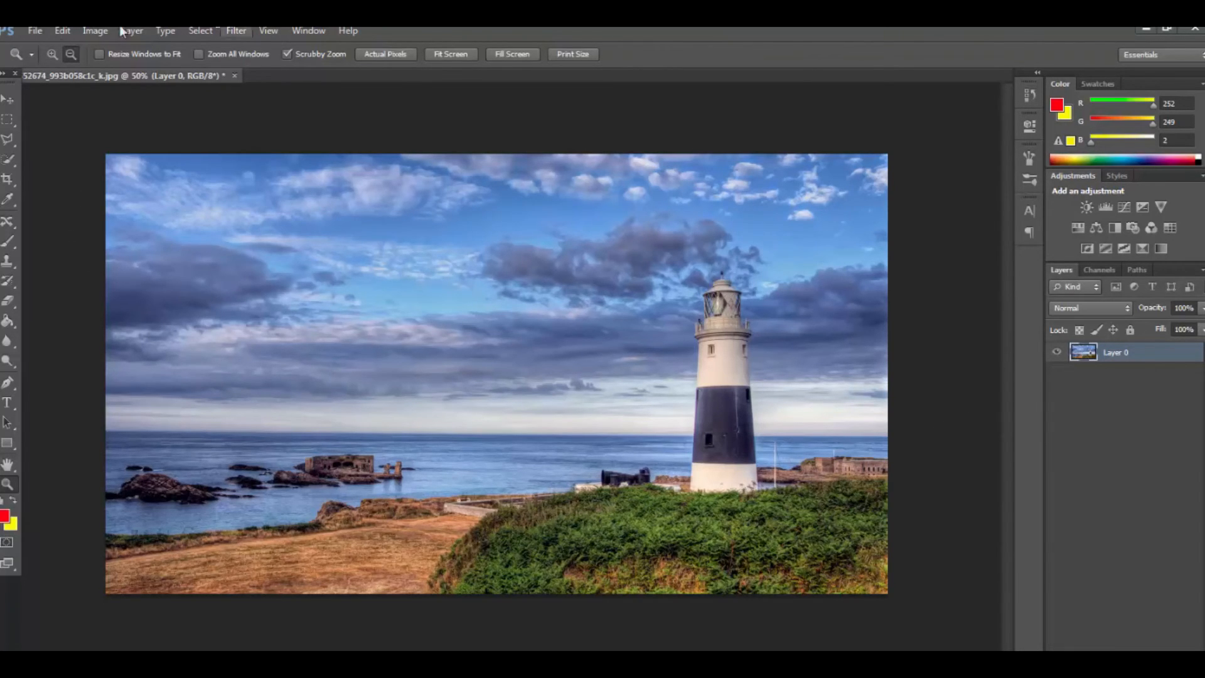
{"action": "left_click", "coordinate": [7, 402]}
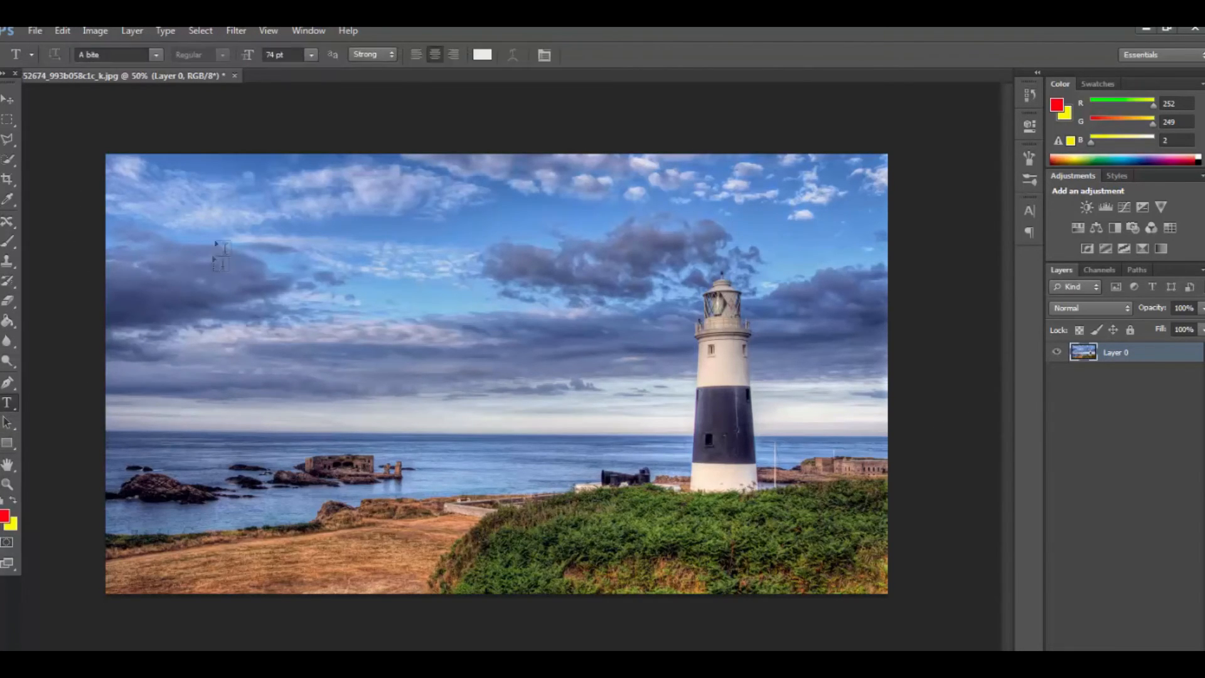
{"action": "left_click", "coordinate": [220, 219]}
{"action": "type", "text": "Thanks For Wat"}
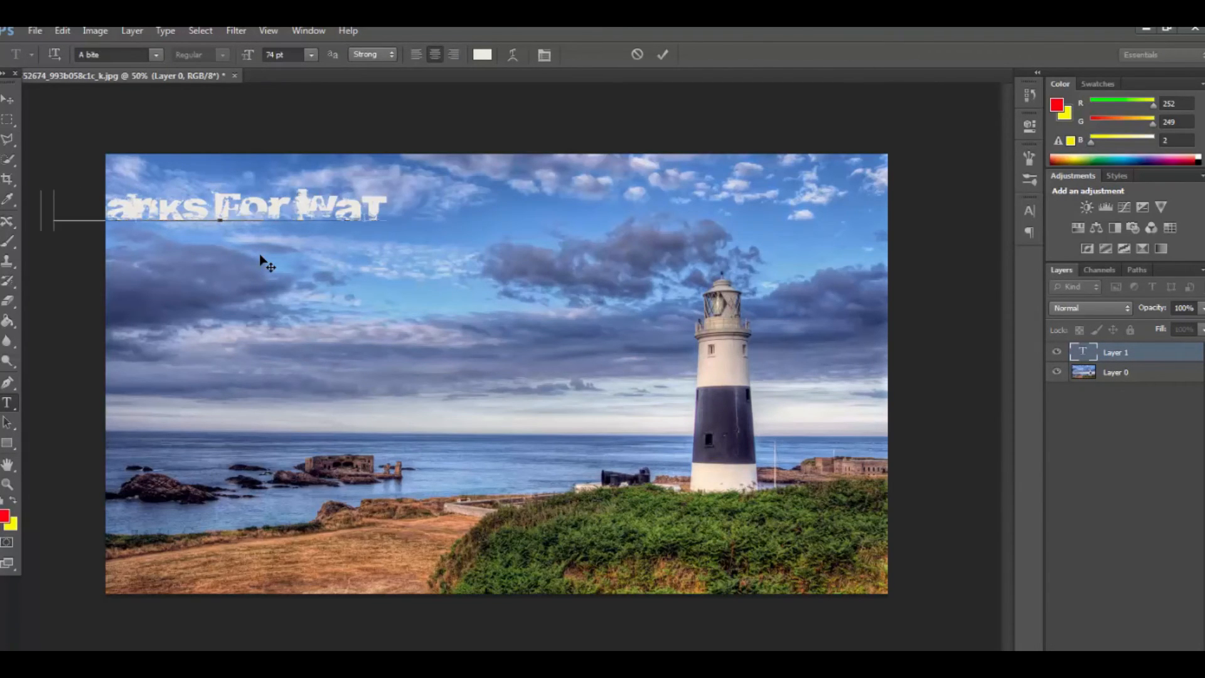
{"action": "type", "text": "ching"}
{"action": "left_click", "coordinate": [8, 99]}
{"action": "left_click_drag", "start_coordinate": [287, 209], "coordinate": [575, 221]}
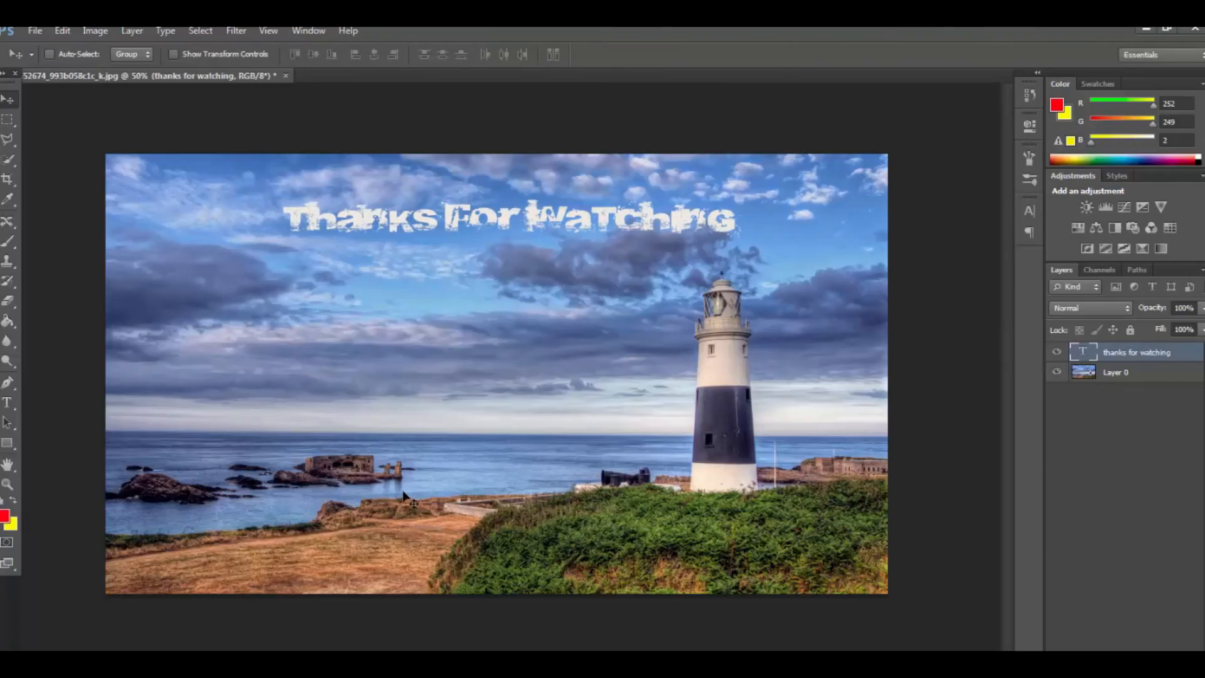